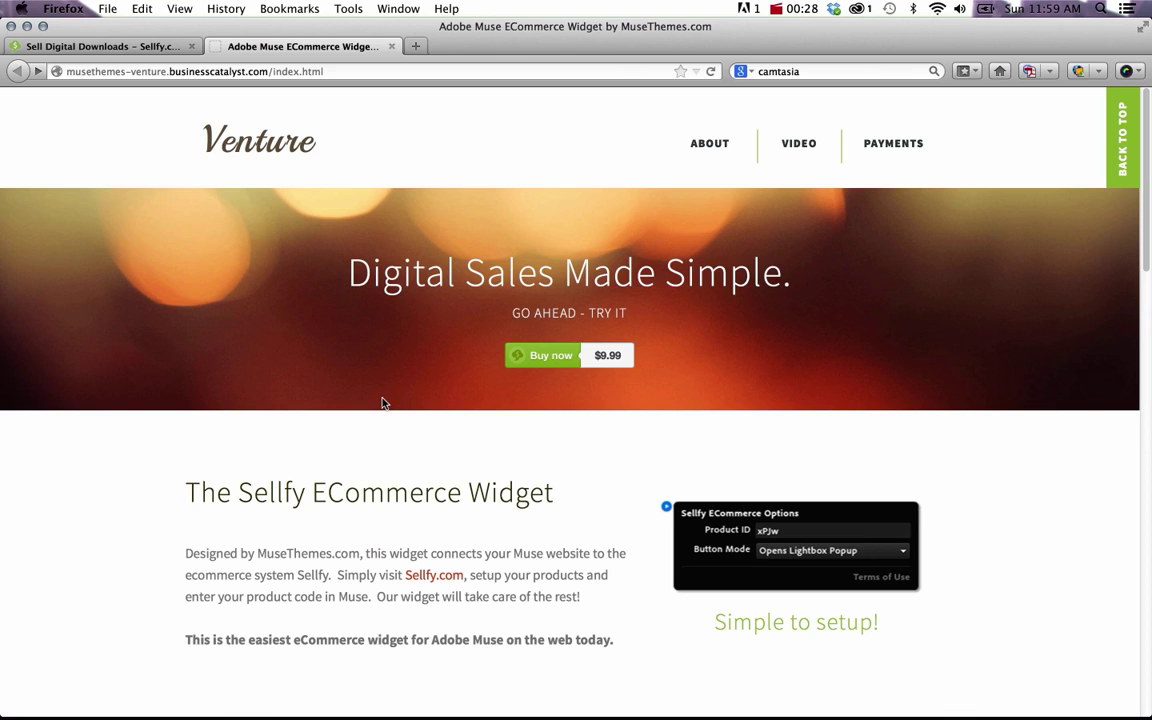
Launch the $9.99 checkout from the green Buy now button in the Venture hero banner.
{"action": "left_click", "coordinate": [567, 398]}
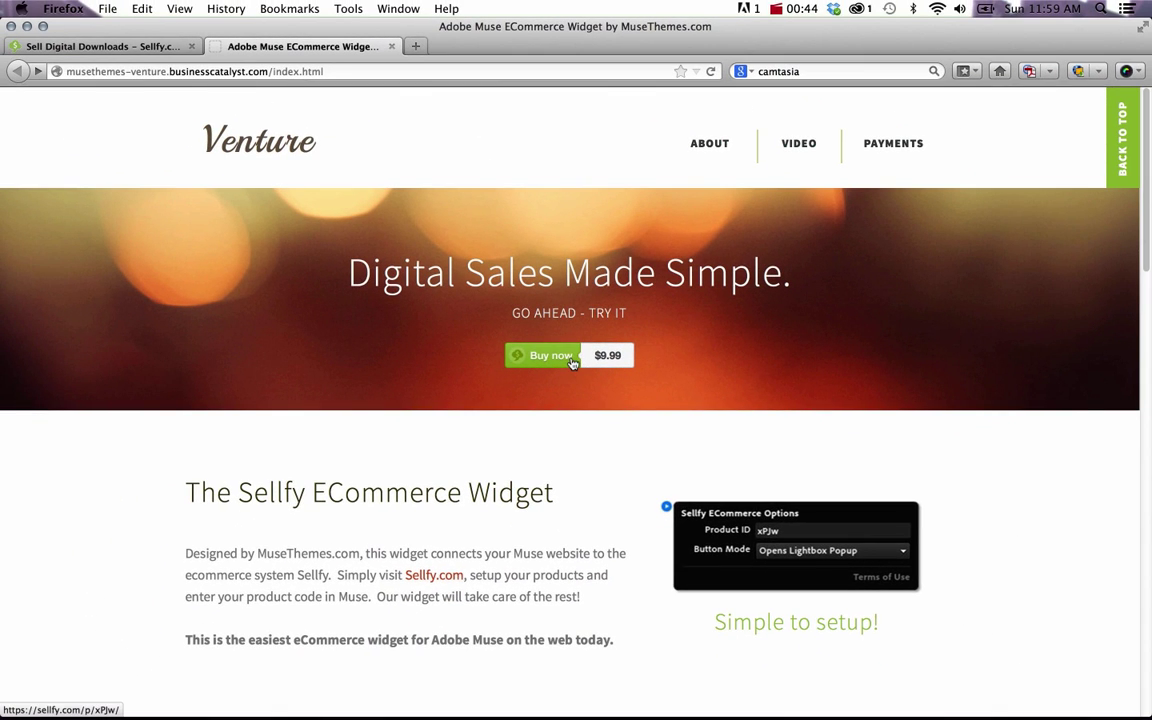
Open the sample product's purchase popup, then close the PayPal tab and the popup.
{"action": "left_click", "coordinate": [572, 362]}
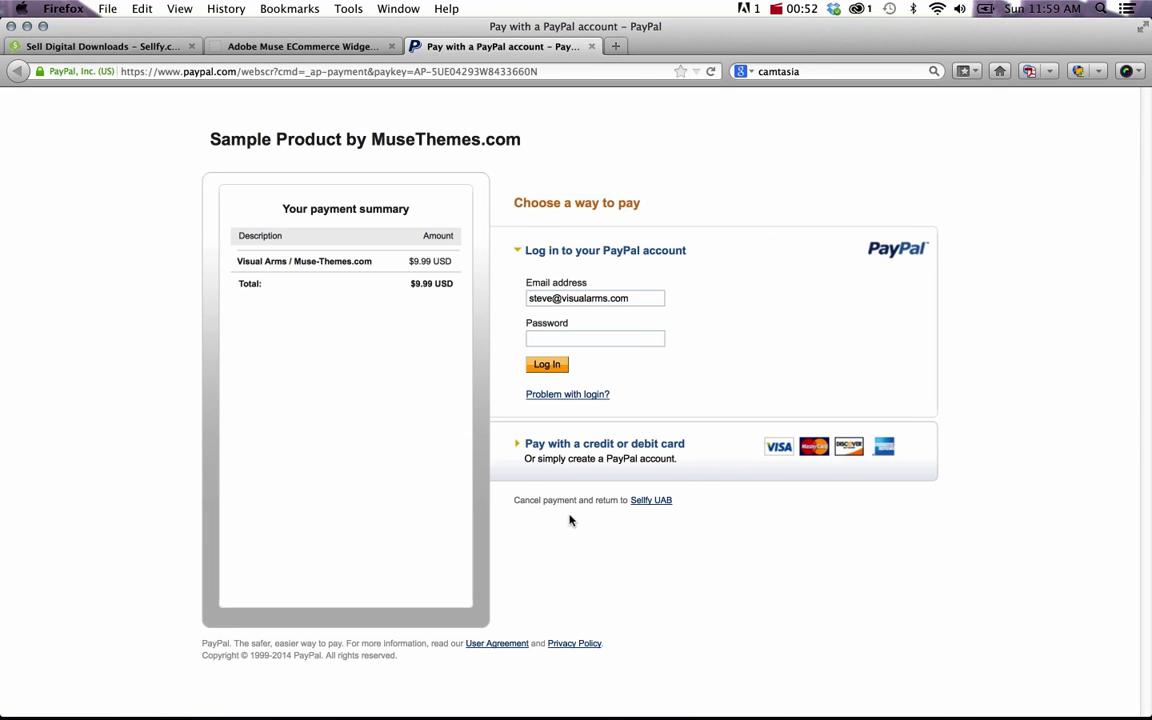
{"action": "left_click", "coordinate": [591, 46]}
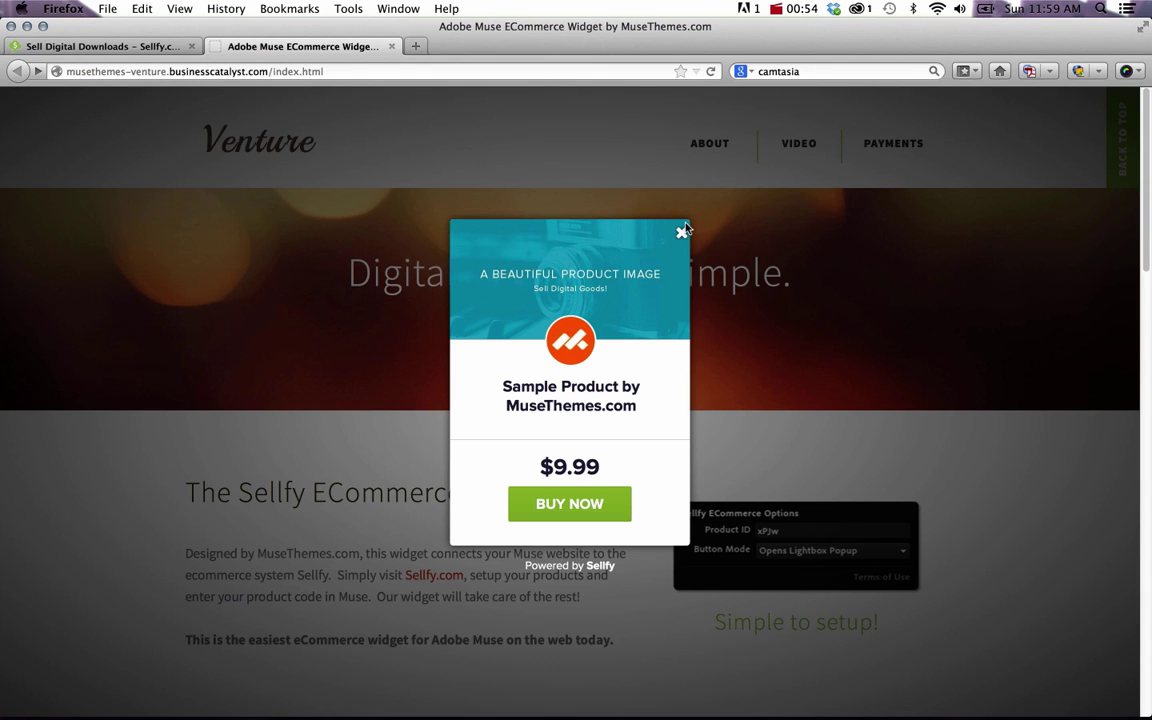
{"action": "left_click", "coordinate": [683, 230]}
Open the Sellfy product page for the $9.99 sample product from the lower Buy now button.
{"action": "scroll", "coordinate": [781, 291], "scroll_direction": "down", "scroll_amount": 10}
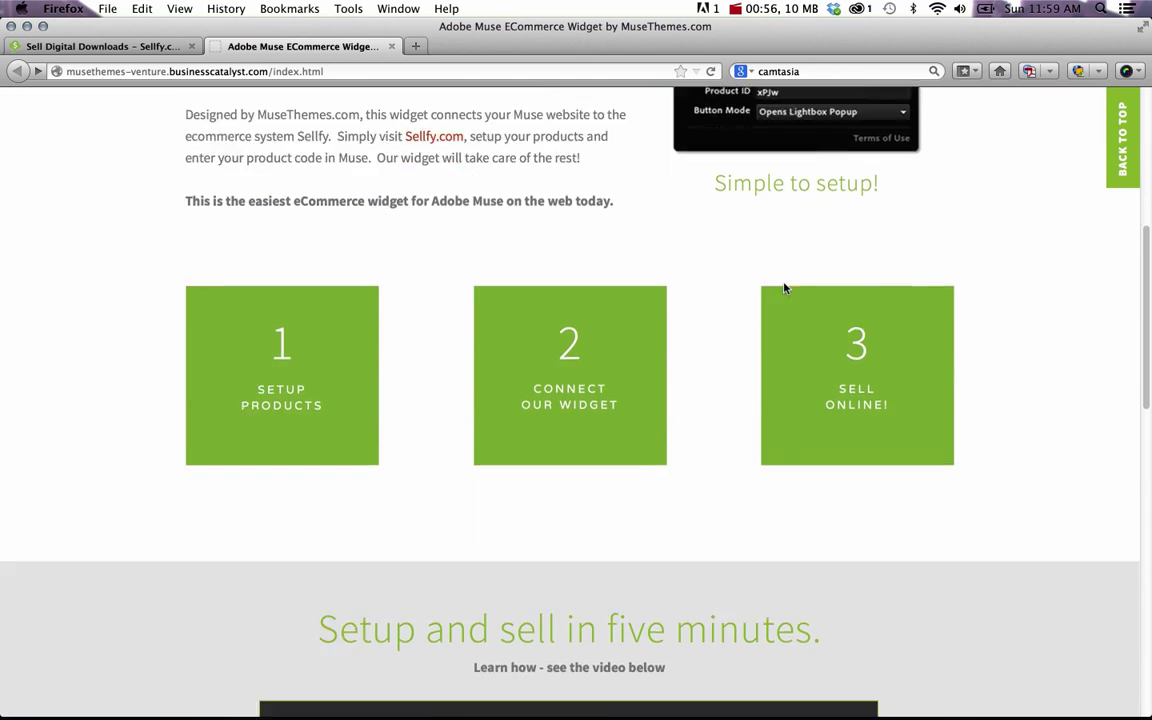
{"action": "scroll", "coordinate": [781, 291], "scroll_direction": "down", "scroll_amount": 7}
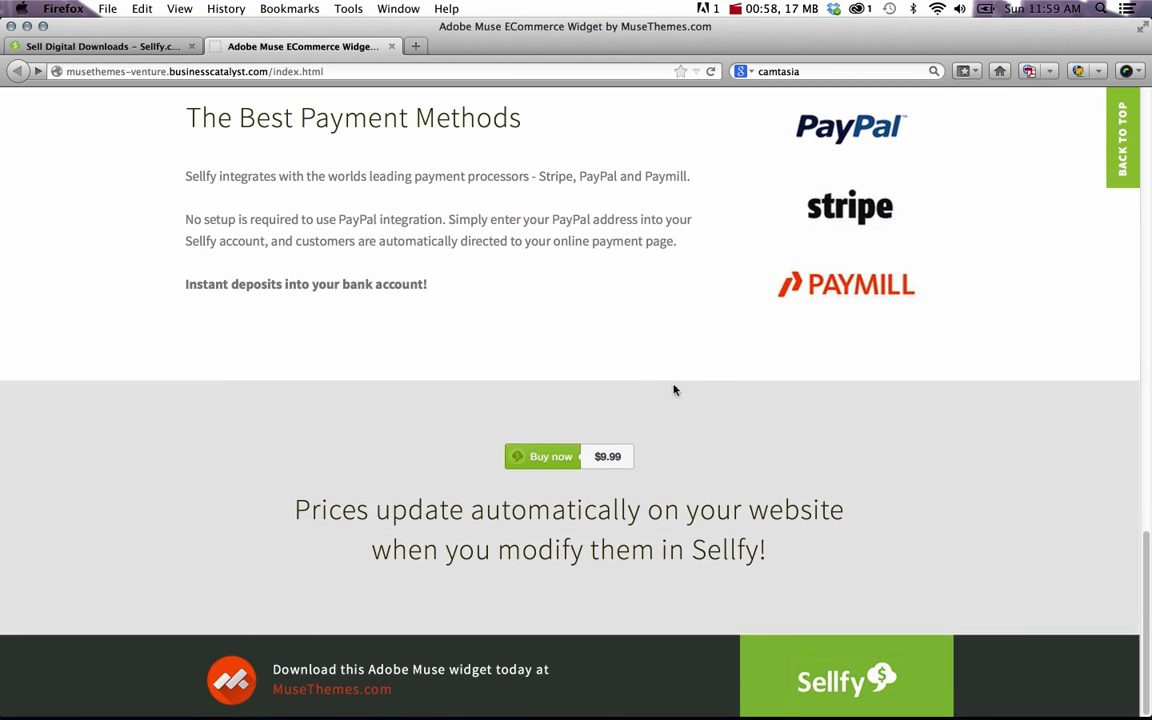
{"action": "left_click", "coordinate": [563, 462]}
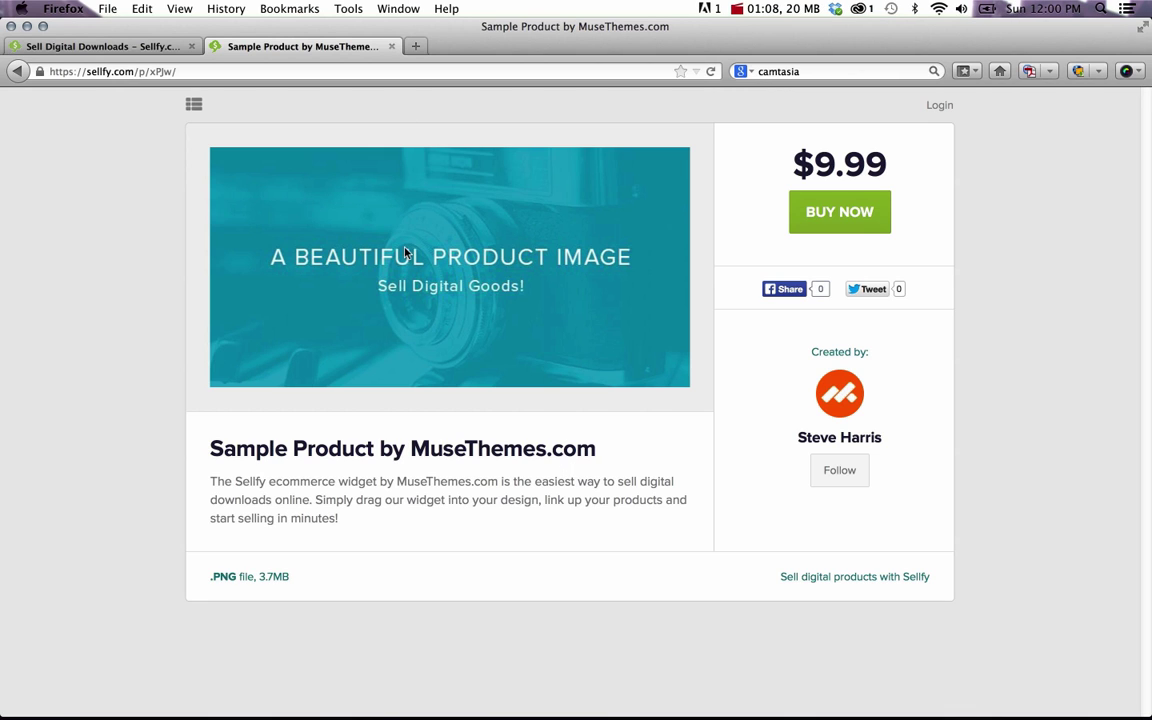
Switch to the Sellfy tab and sign in to the seller dashboard.
{"action": "left_click", "coordinate": [142, 48]}
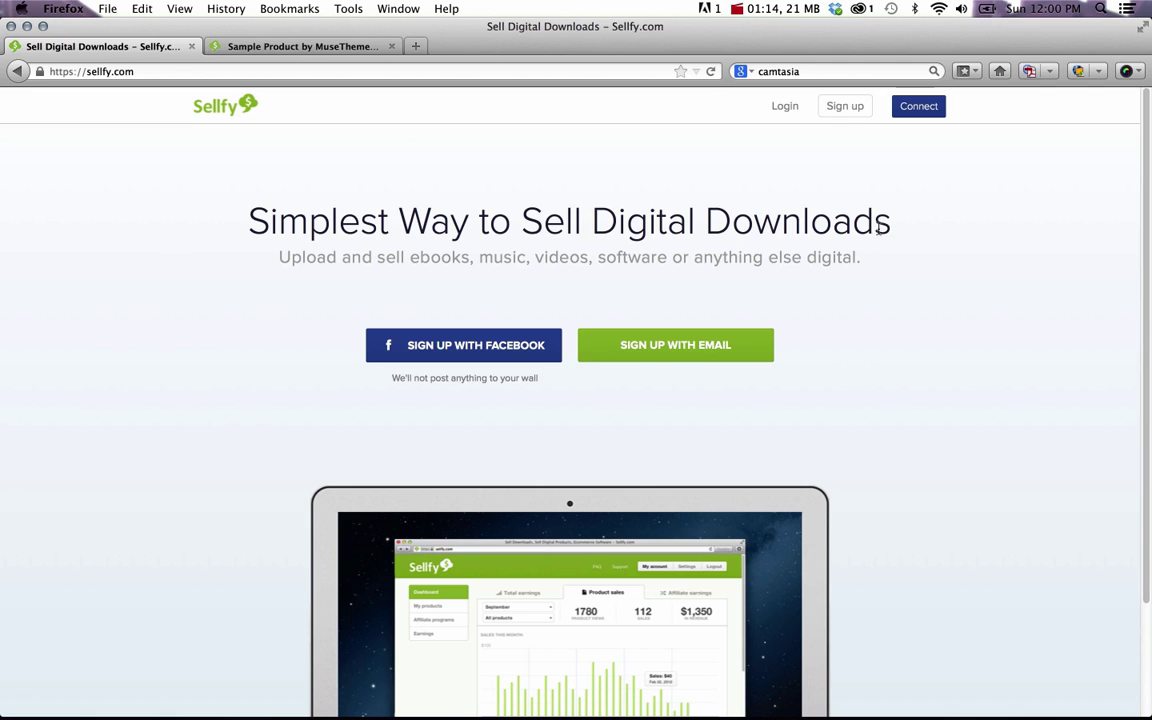
{"action": "left_click", "coordinate": [796, 110]}
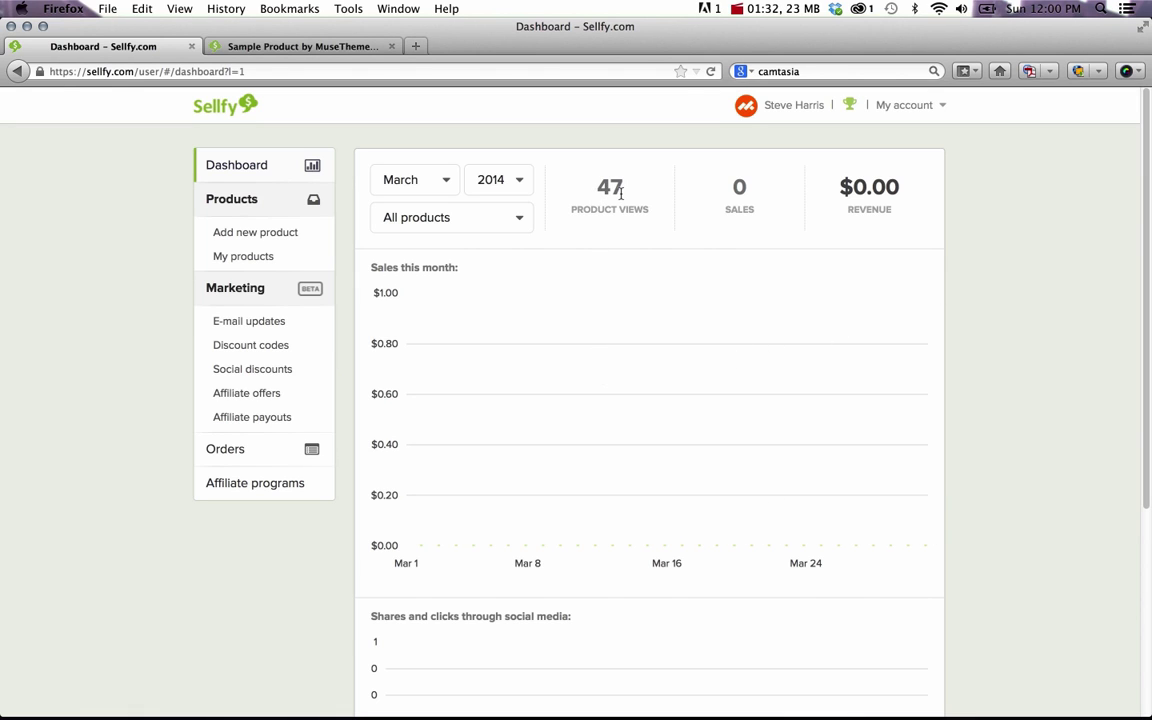
{"action": "scroll", "coordinate": [668, 212], "scroll_direction": "down", "scroll_amount": 5}
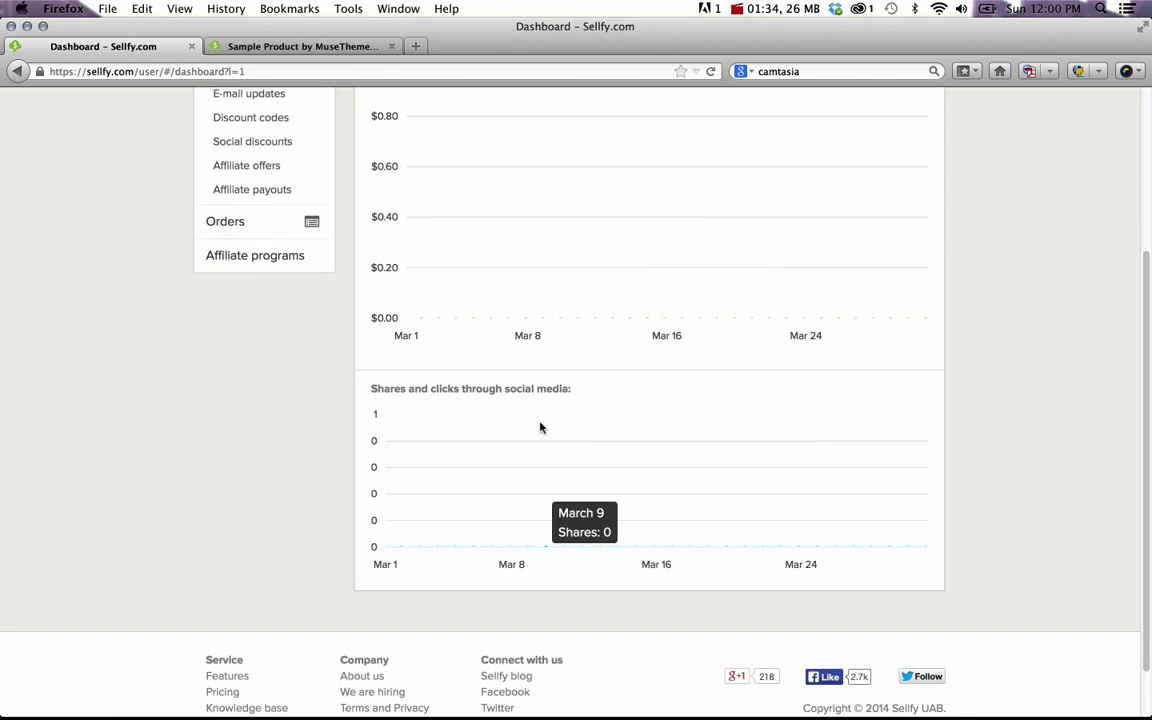
{"action": "scroll", "coordinate": [396, 449], "scroll_direction": "up", "scroll_amount": 5}
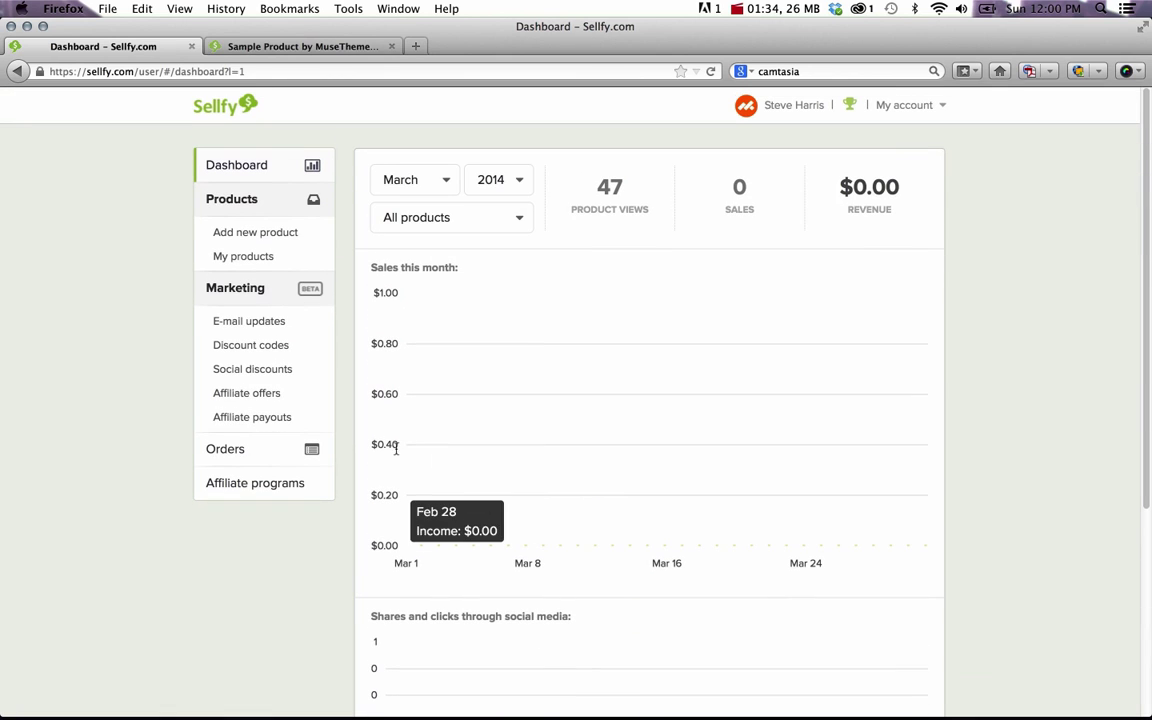
Start a new Sellfy product and upload Product Image.jpg from the Sellfy folder as its file.
{"action": "left_click", "coordinate": [260, 237]}
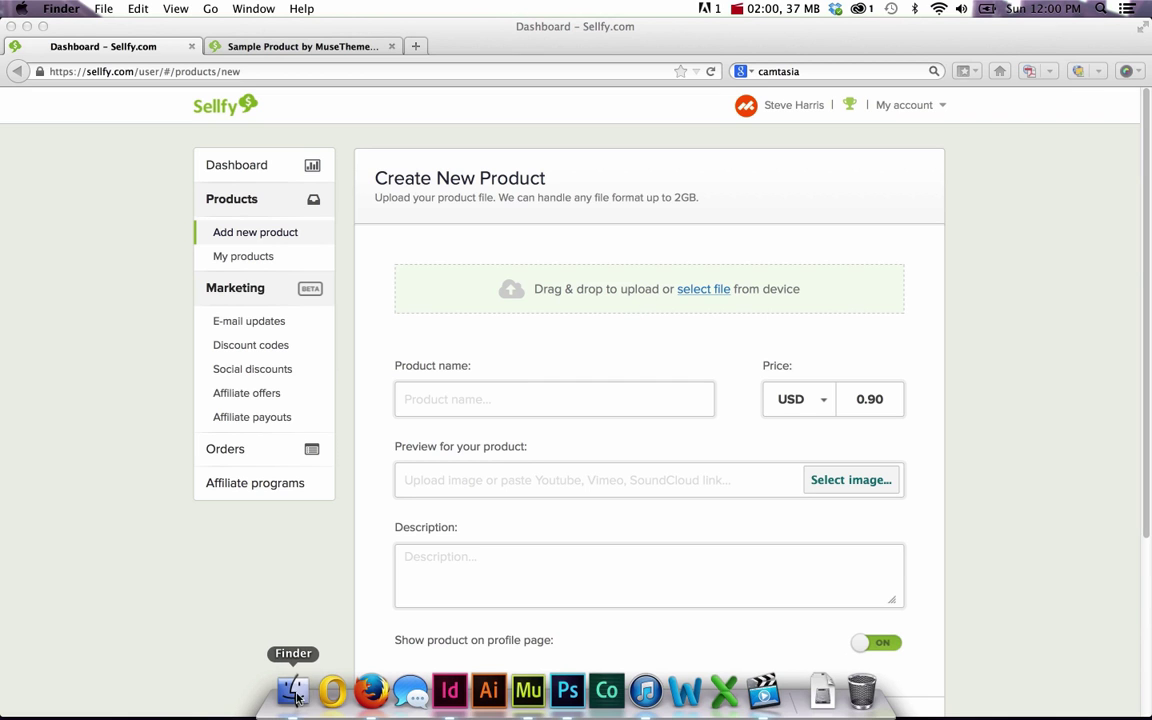
{"action": "left_click", "coordinate": [289, 688]}
{"action": "left_click_drag", "start_coordinate": [411, 121], "coordinate": [332, 127]}
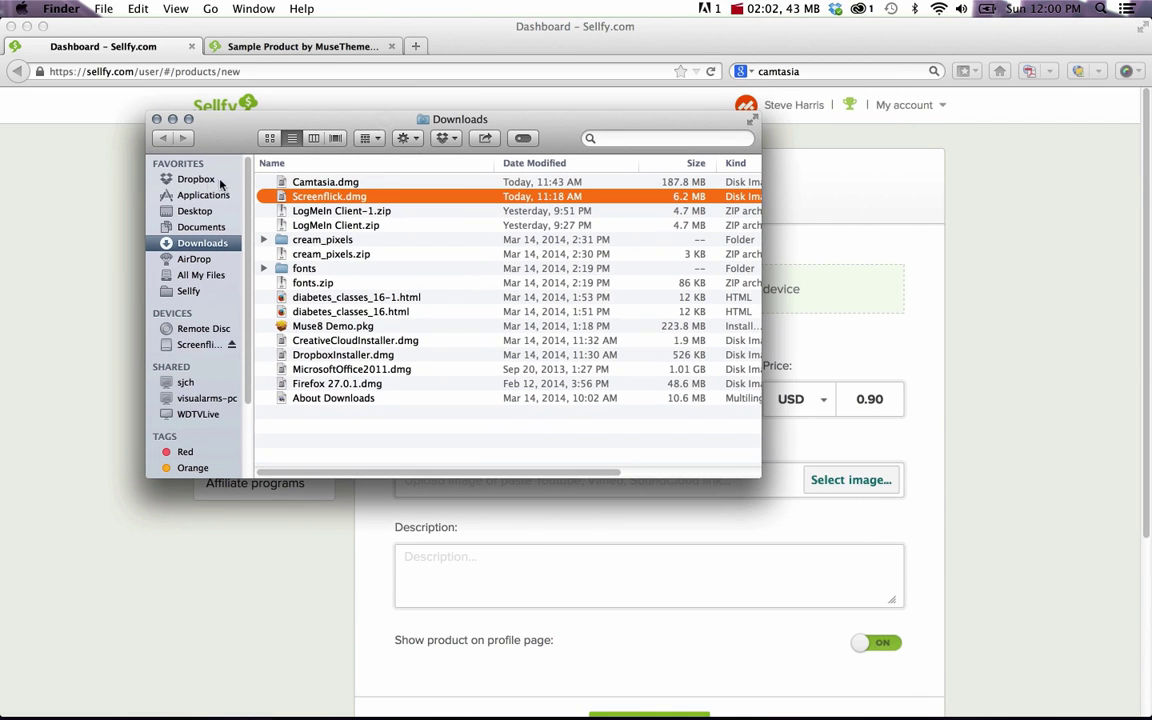
{"action": "left_click", "coordinate": [189, 291]}
{"action": "left_click", "coordinate": [329, 186]}
{"action": "key", "text": "space"}
{"action": "key", "text": "space"}
{"action": "left_click_drag", "start_coordinate": [380, 121], "coordinate": [336, 103]}
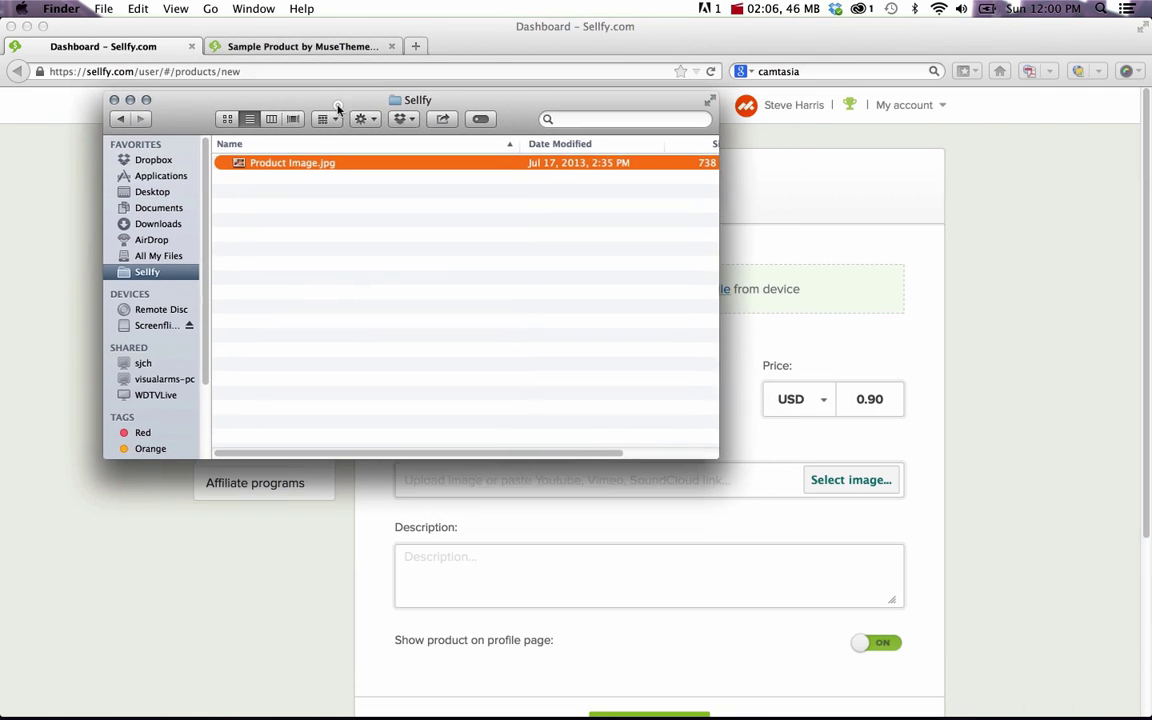
{"action": "left_click_drag", "start_coordinate": [713, 458], "coordinate": [509, 569]}
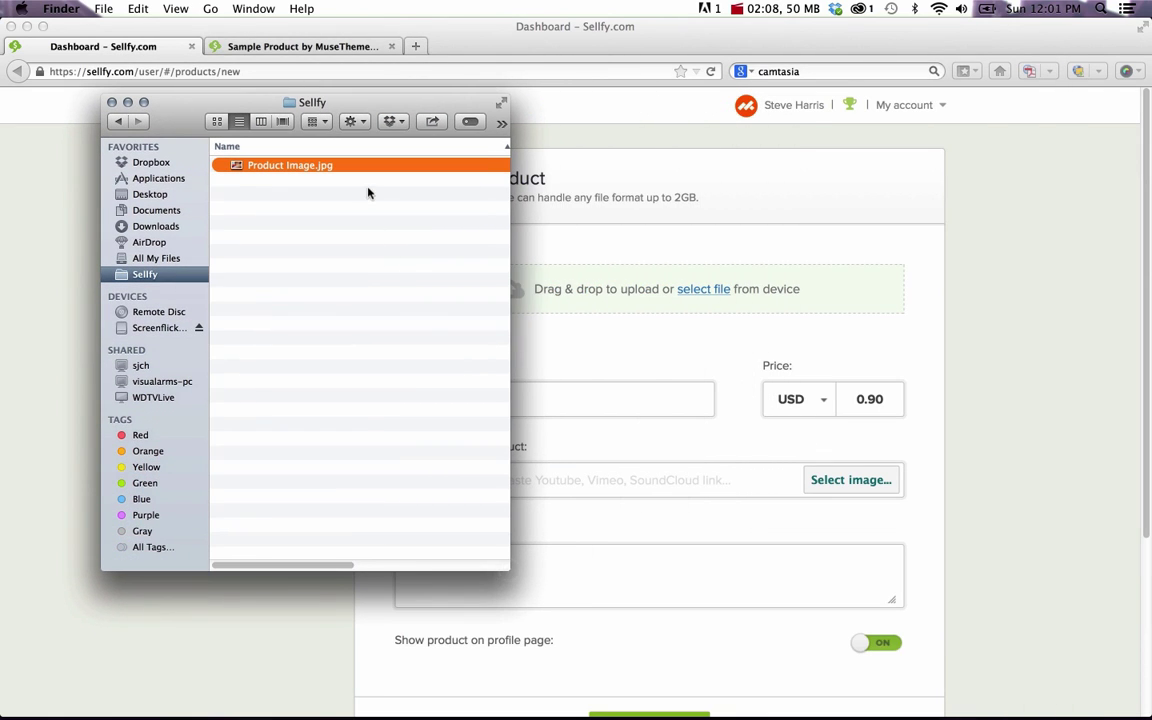
{"action": "left_click_drag", "start_coordinate": [326, 165], "coordinate": [689, 284]}
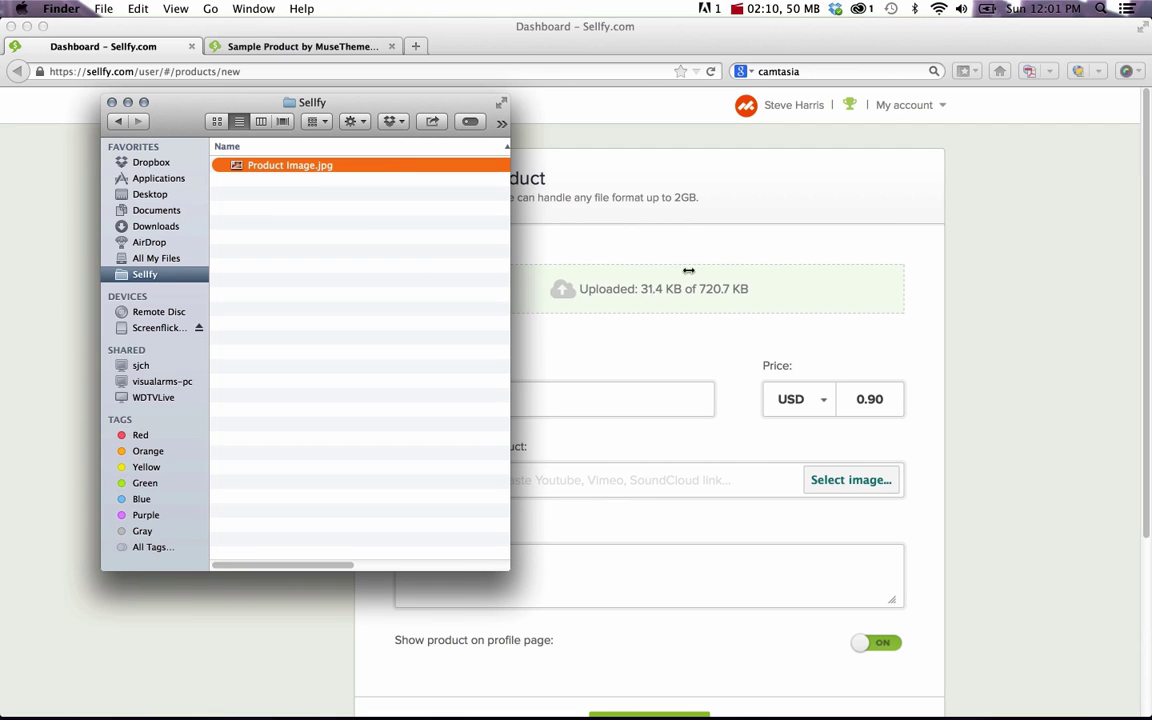
{"action": "left_click", "coordinate": [688, 238]}
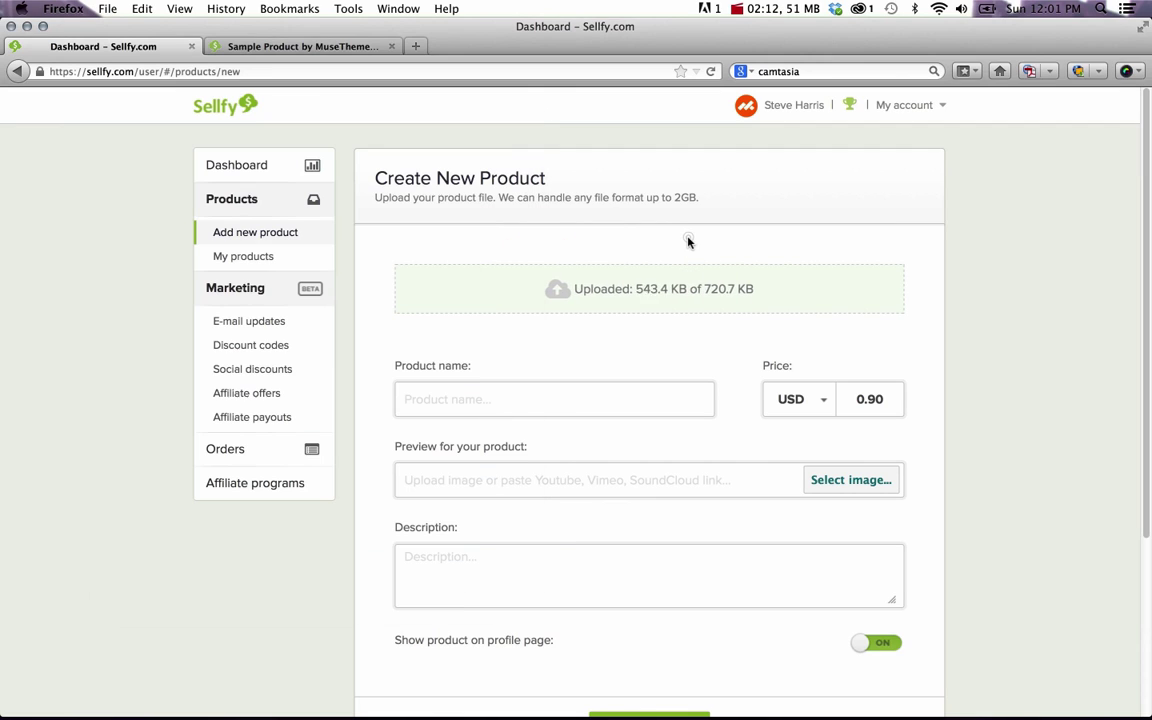
Name the product 'MuseThemes Video - Sample' and set its price to 99.00.
{"action": "left_click", "coordinate": [515, 399]}
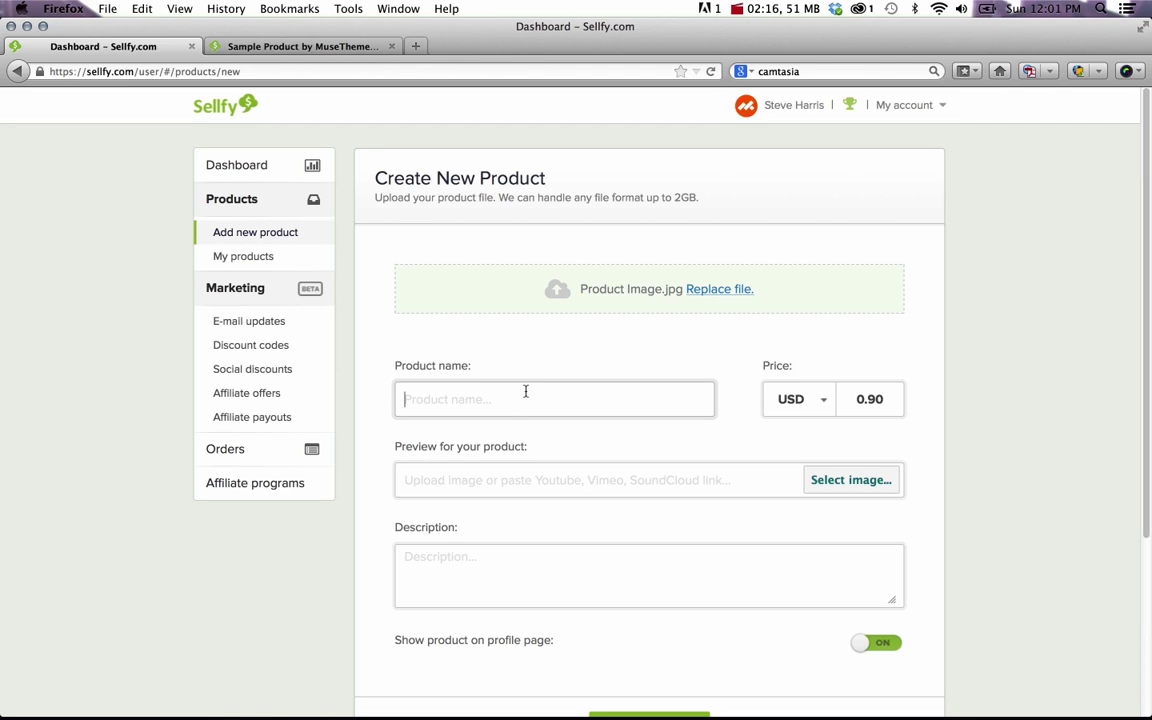
{"action": "type", "text": "MuseThemes Video - Sample"}
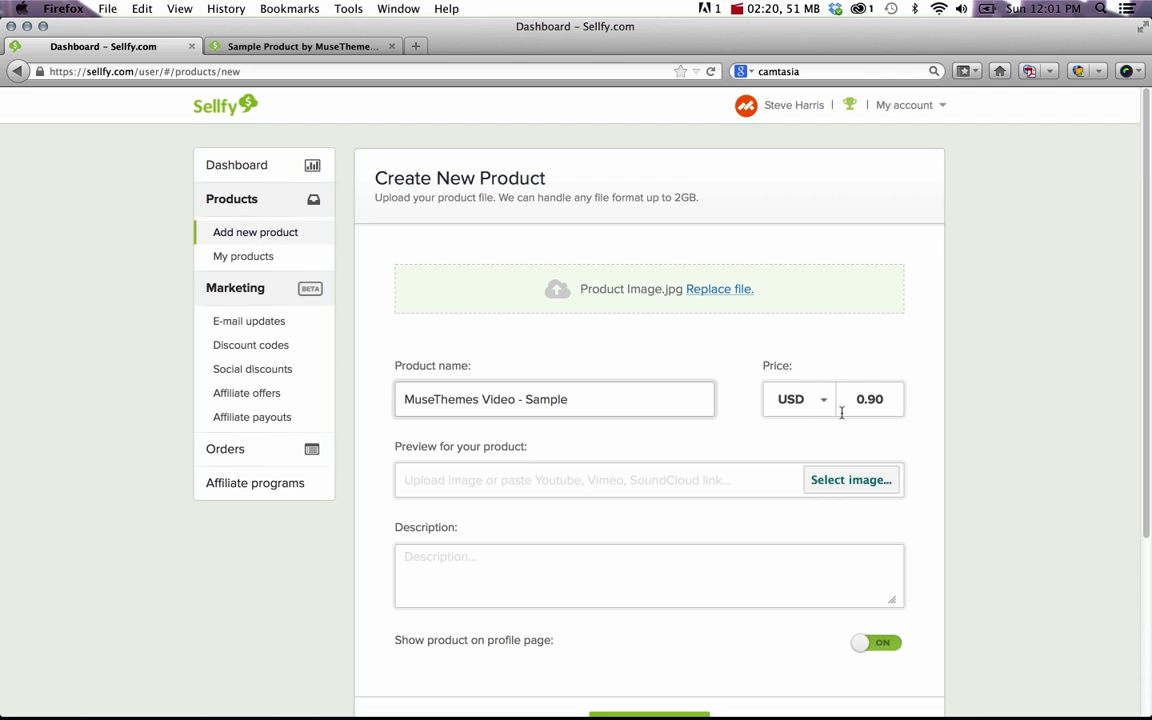
{"action": "double_click", "coordinate": [866, 399]}
{"action": "type", "text": "99.00"}
Set Product Image.jpg as the product's preview image.
{"action": "left_click", "coordinate": [540, 483]}
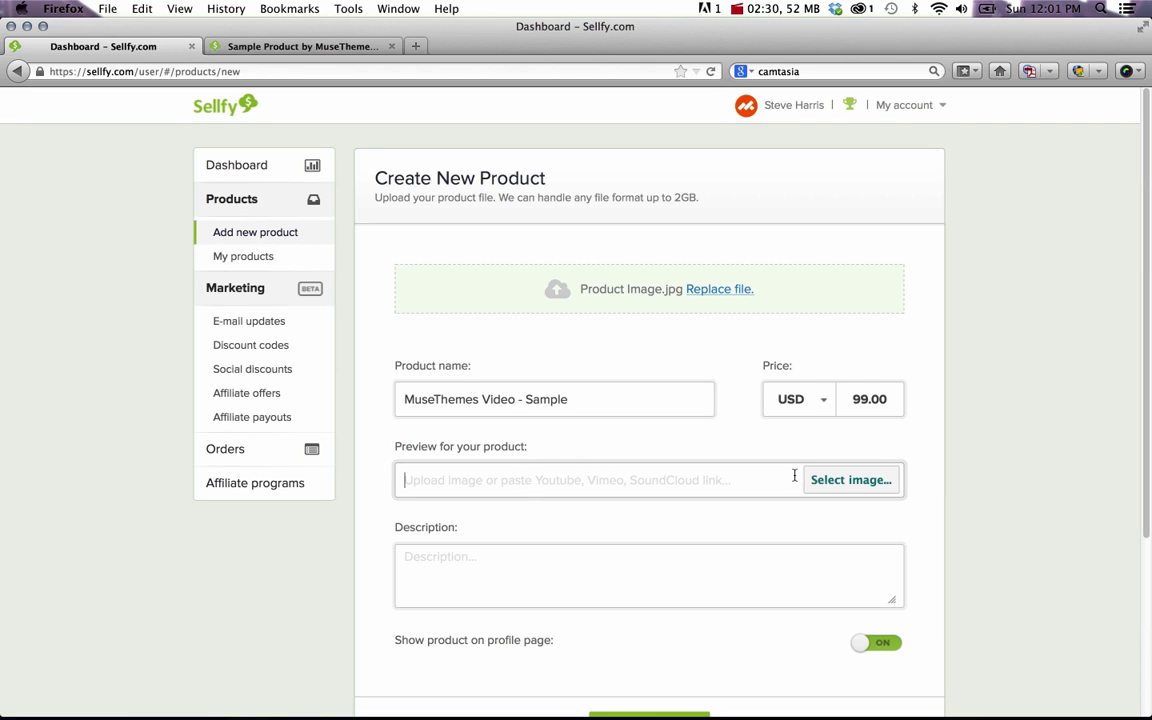
{"action": "left_click", "coordinate": [835, 480]}
{"action": "left_click", "coordinate": [490, 165]}
{"action": "key", "text": "space"}
{"action": "key", "text": "space"}
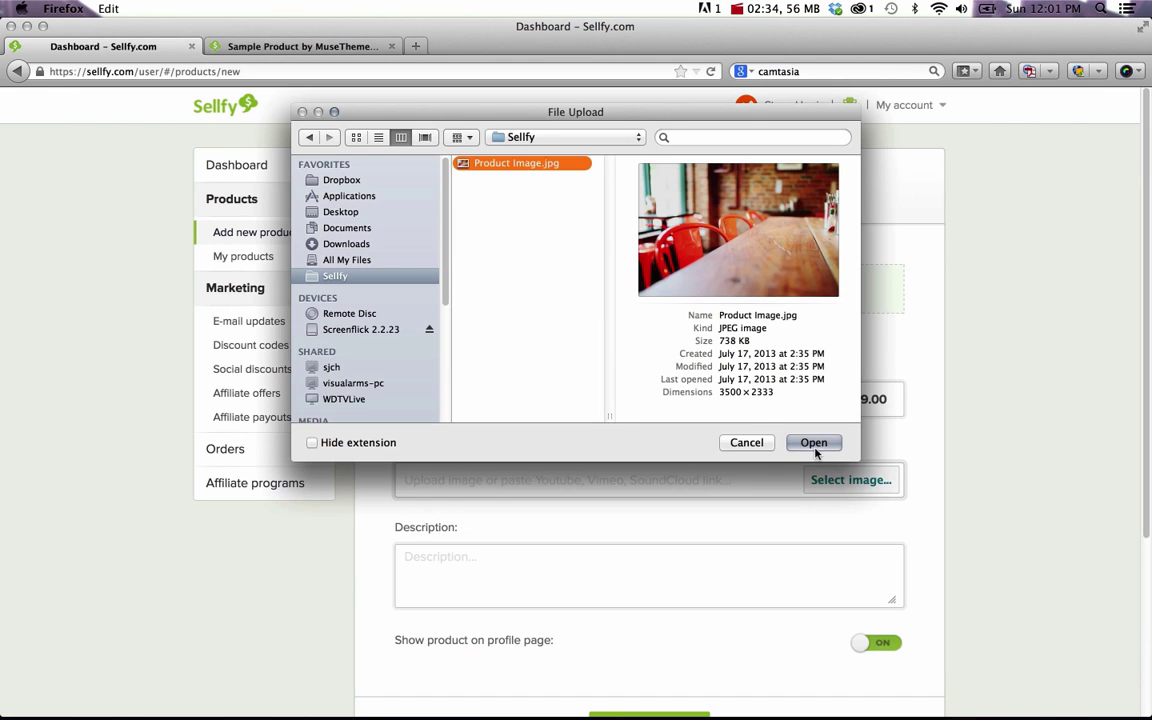
{"action": "left_click", "coordinate": [816, 446]}
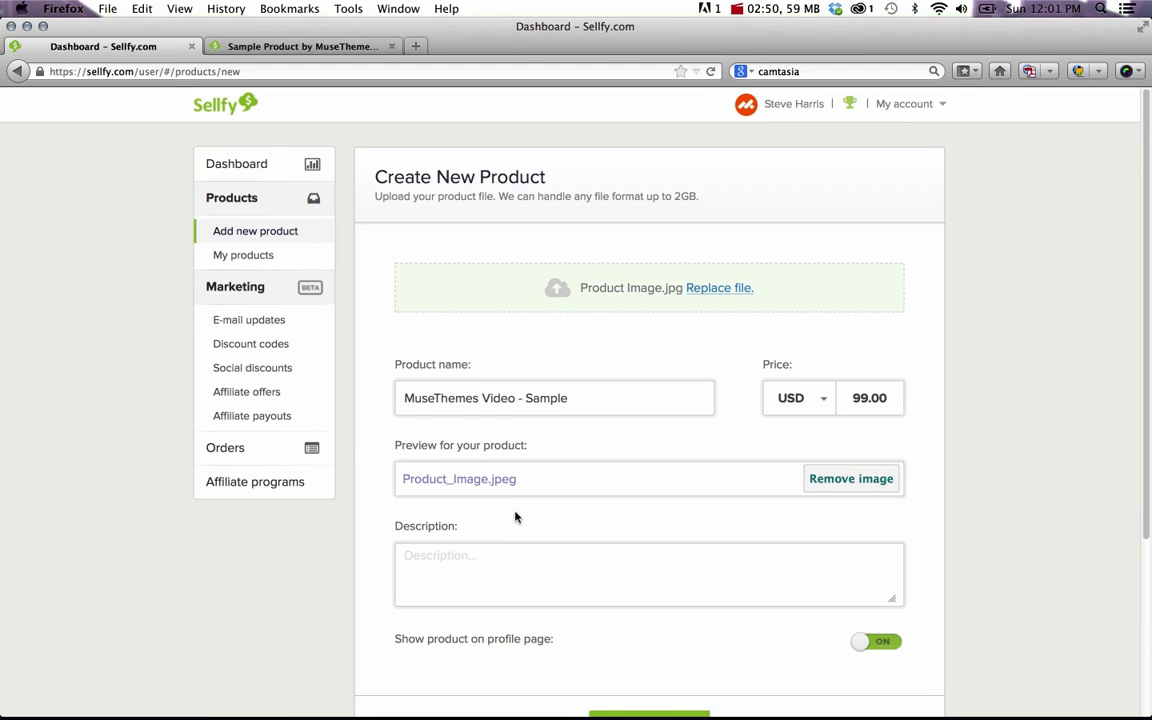
Enter the description 'MuseThemes Sample Video product' and scroll to the Create product button.
{"action": "left_click", "coordinate": [502, 556]}
{"action": "type", "text": "MuseTh"}
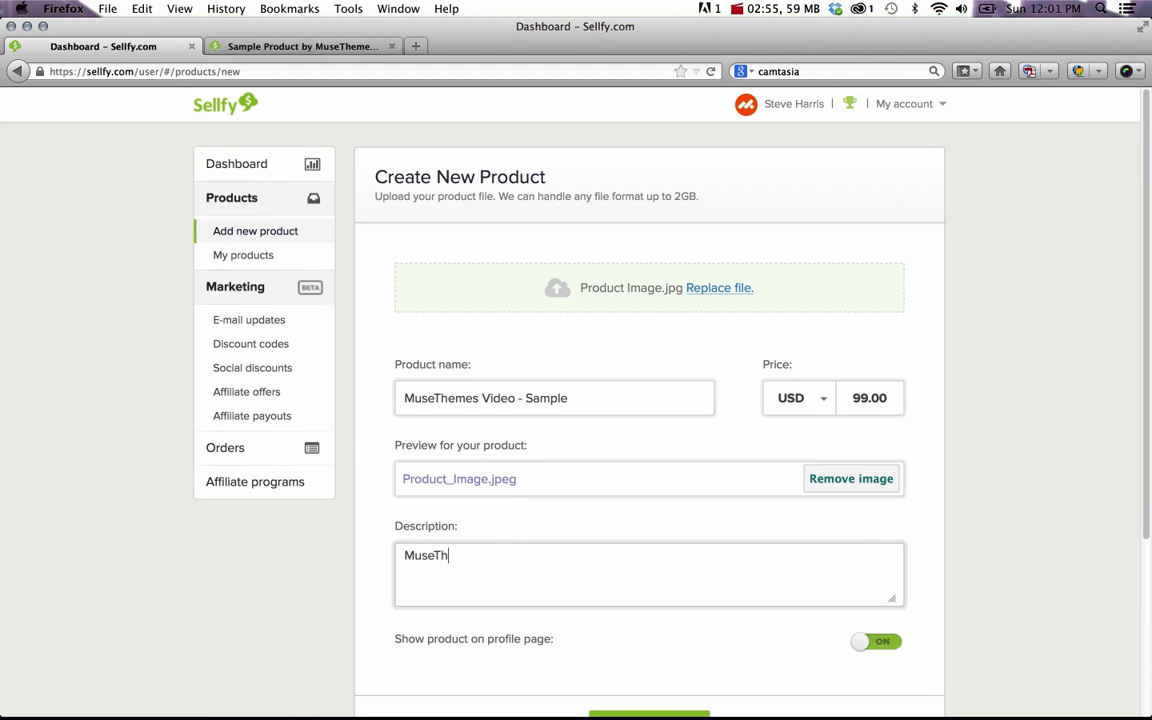
{"action": "type", "text": "emes Sample Video product"}
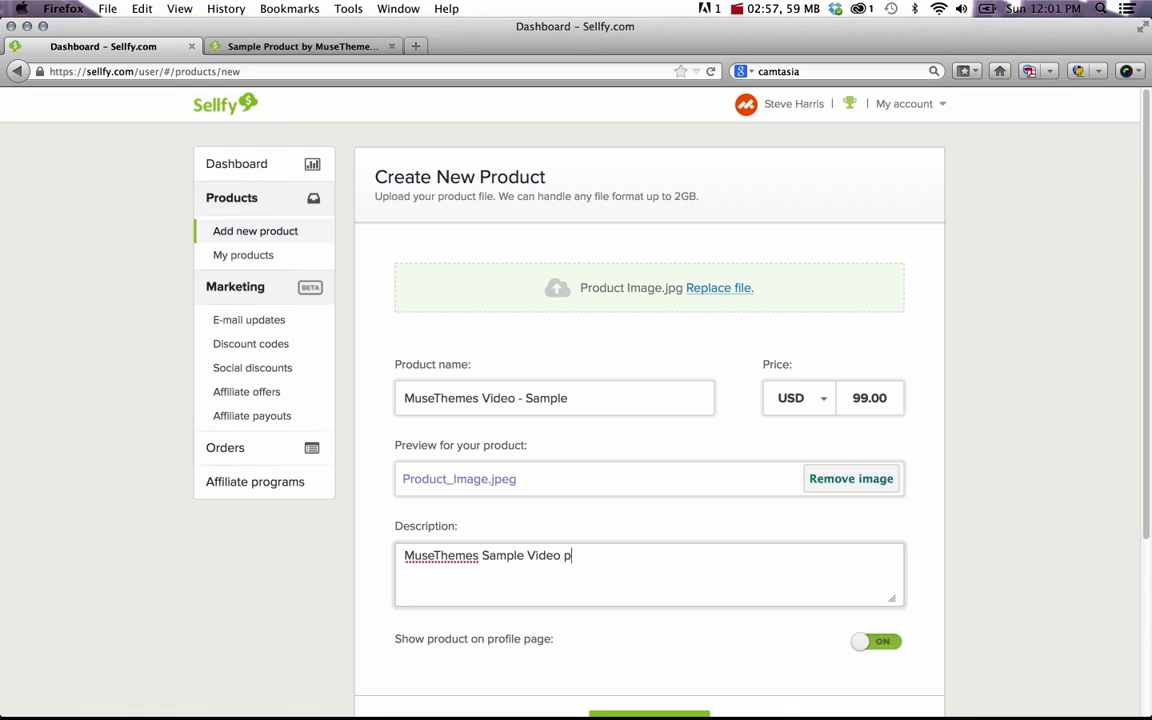
{"action": "left_click", "coordinate": [998, 596]}
{"action": "scroll", "coordinate": [952, 548], "scroll_direction": "down", "scroll_amount": 1}
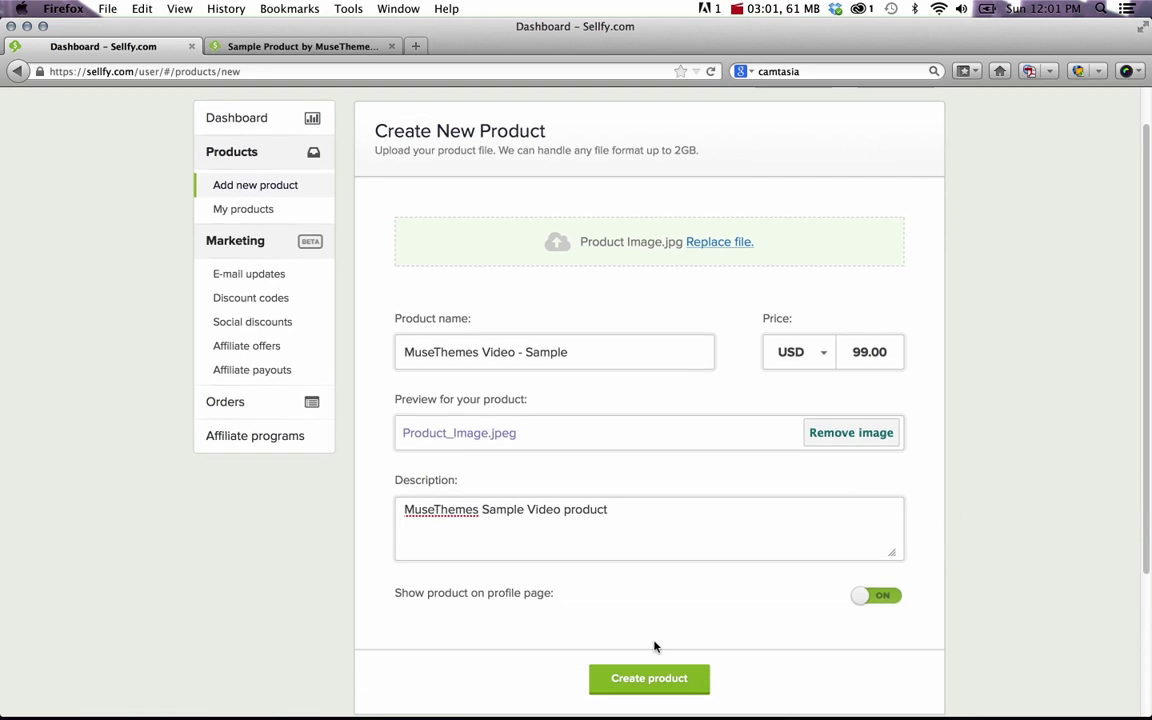
{"action": "scroll", "coordinate": [576, 291], "scroll_direction": "up", "scroll_amount": 1}
{"action": "scroll", "coordinate": [621, 631], "scroll_direction": "down", "scroll_amount": 3}
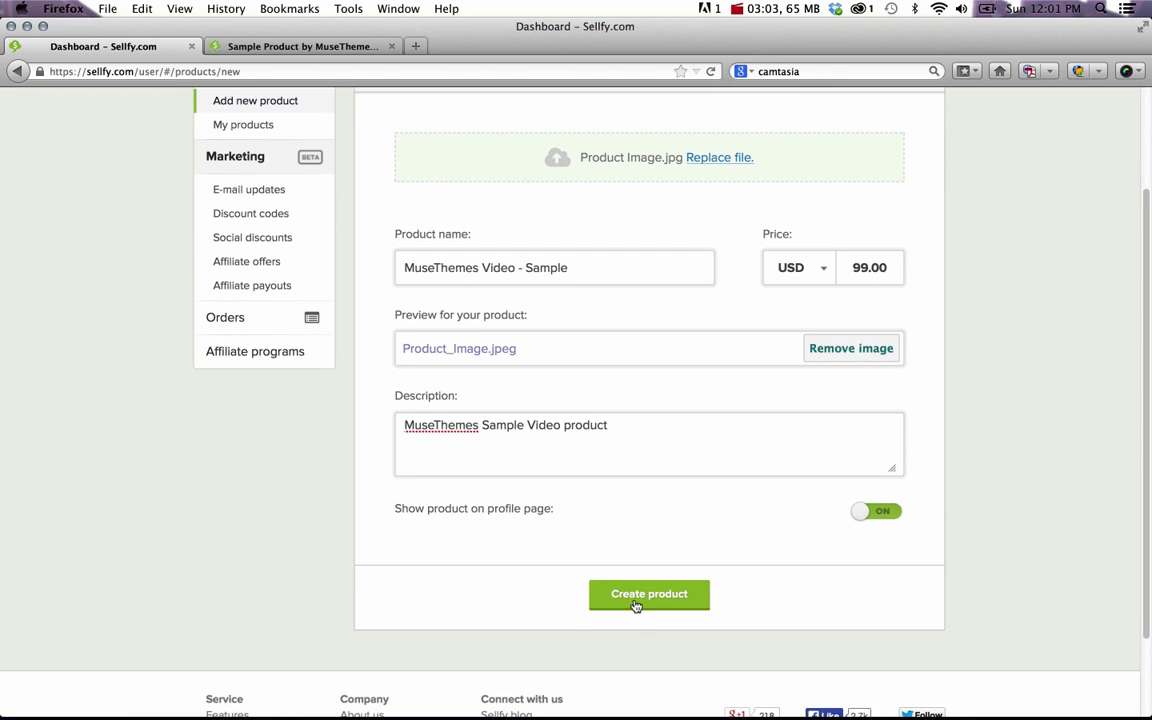
Create the $99 product and show its Buy now link (sellfy.com/p/2RGM) and embed code.
{"action": "left_click", "coordinate": [637, 603]}
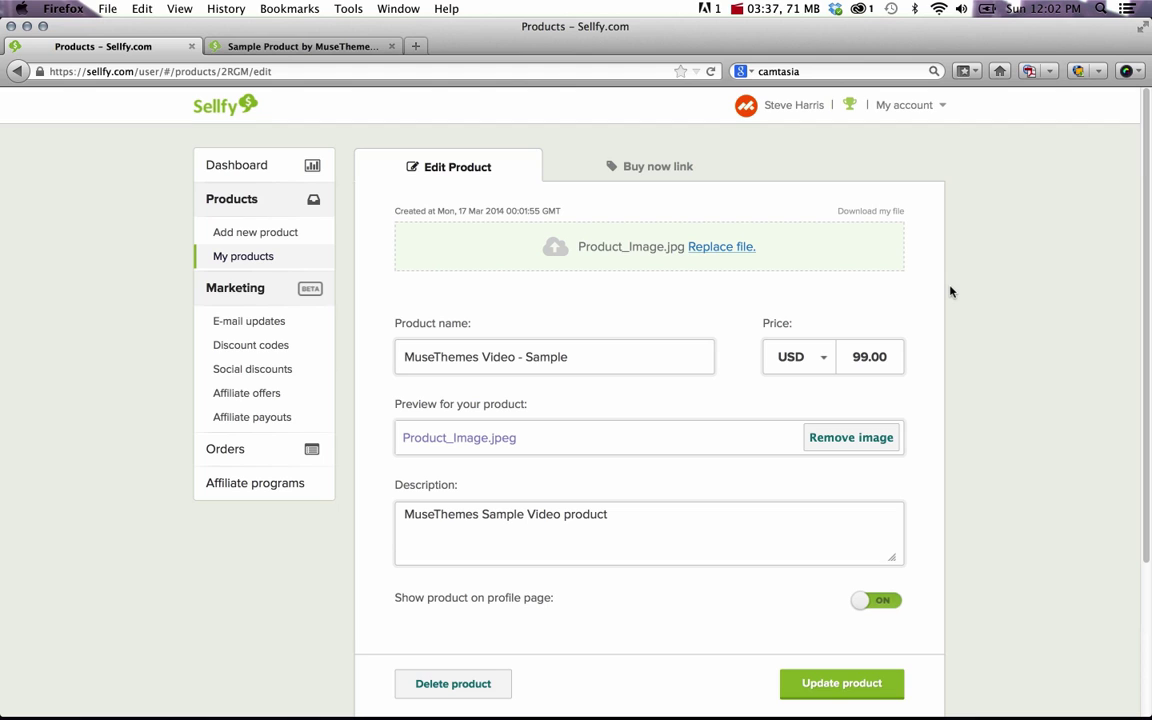
{"action": "left_click", "coordinate": [640, 175]}
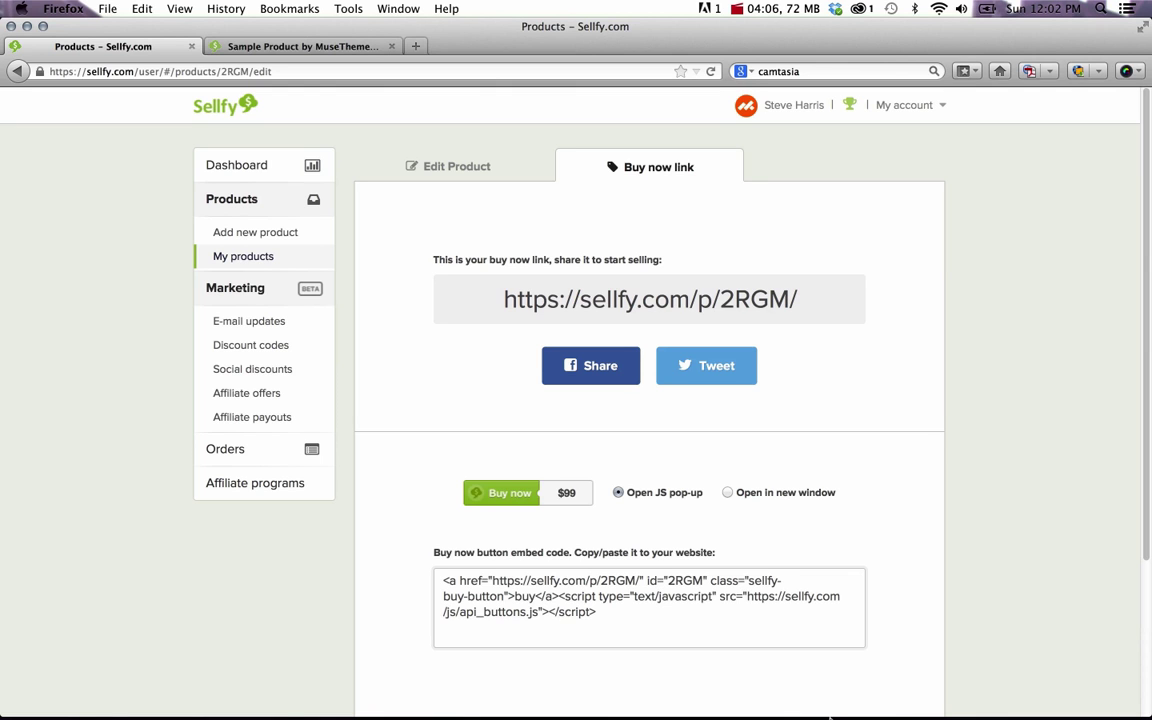
Open Untitled 4 from Muse's Plan view and drag the Sellify ECommerce widget onto it.
{"action": "mouse_move", "coordinate": [560, 715]}
{"action": "left_click", "coordinate": [528, 692]}
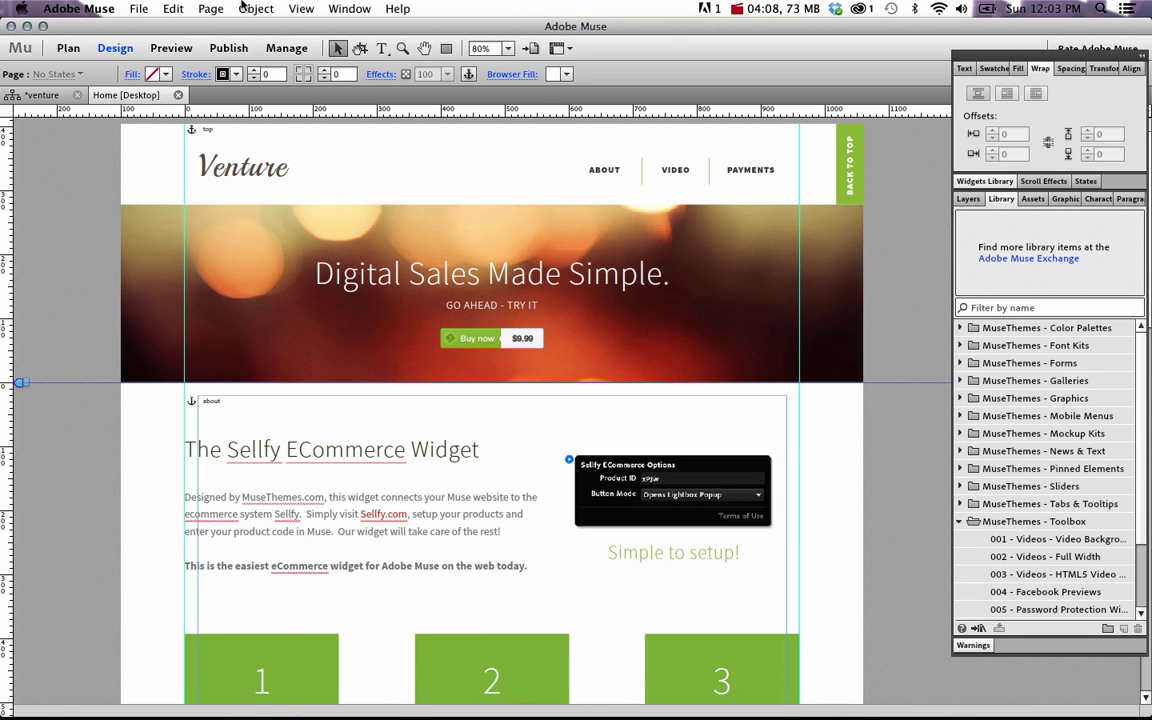
{"action": "left_click", "coordinate": [31, 96]}
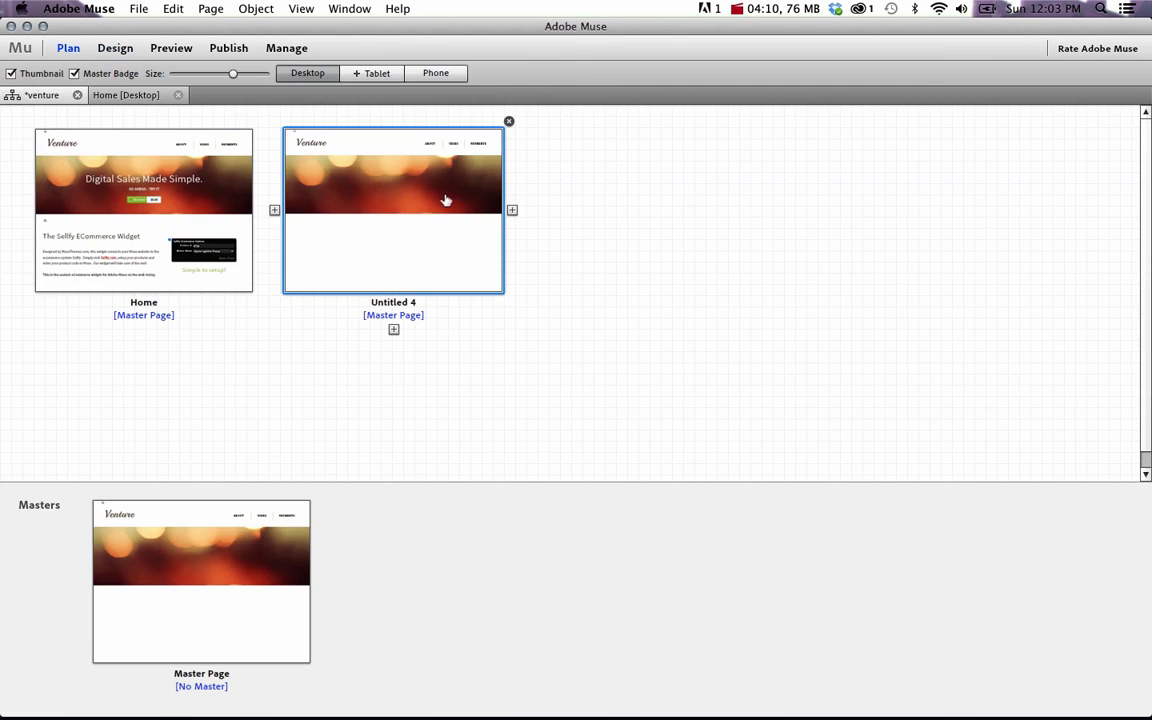
{"action": "double_click", "coordinate": [444, 201]}
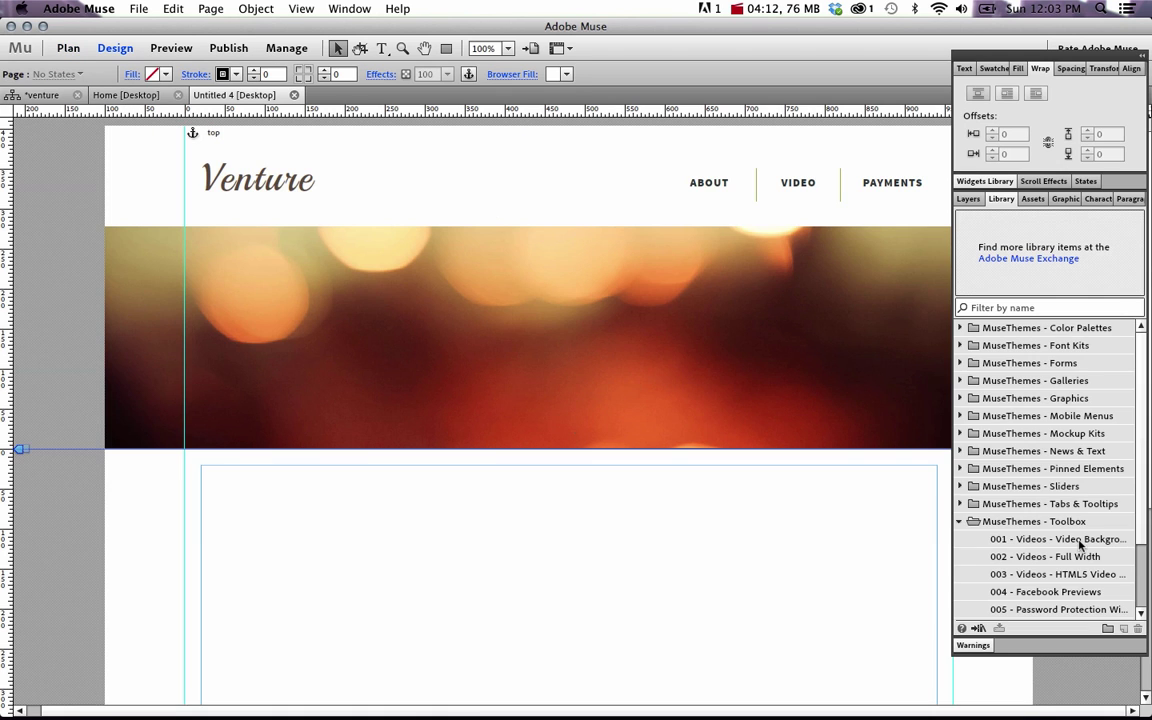
{"action": "scroll", "coordinate": [972, 490], "scroll_direction": "down", "scroll_amount": 3}
{"action": "left_click", "coordinate": [1053, 609]}
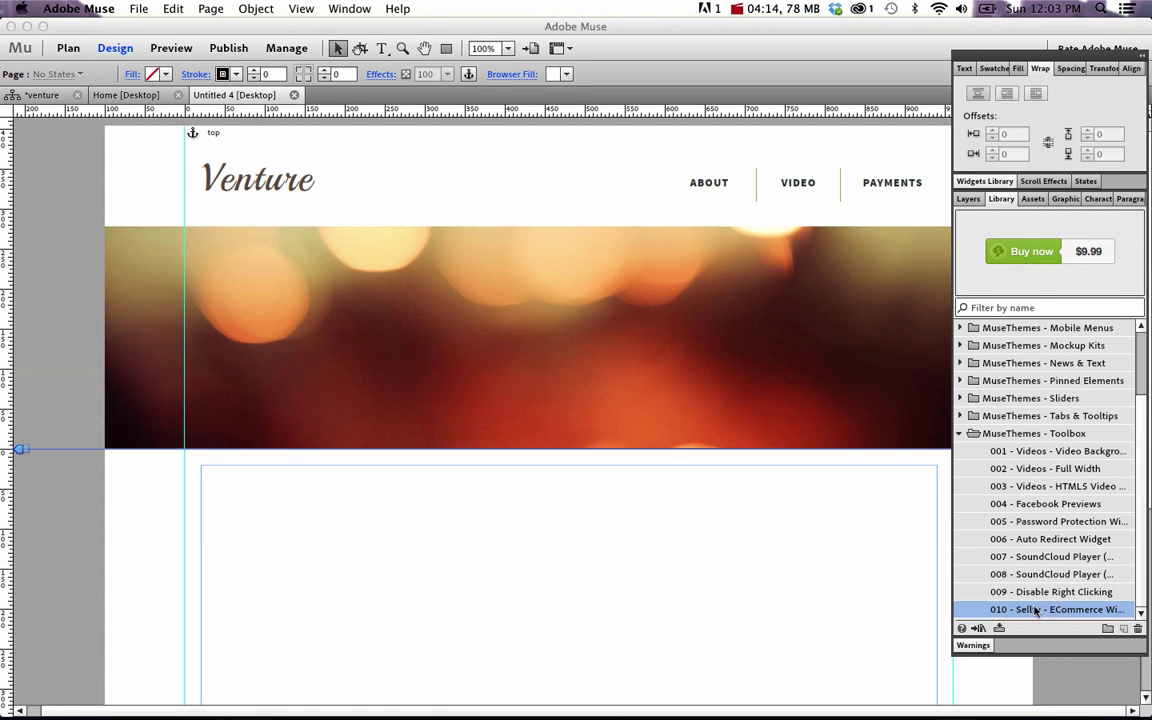
{"action": "left_click_drag", "start_coordinate": [1053, 613], "coordinate": [460, 501]}
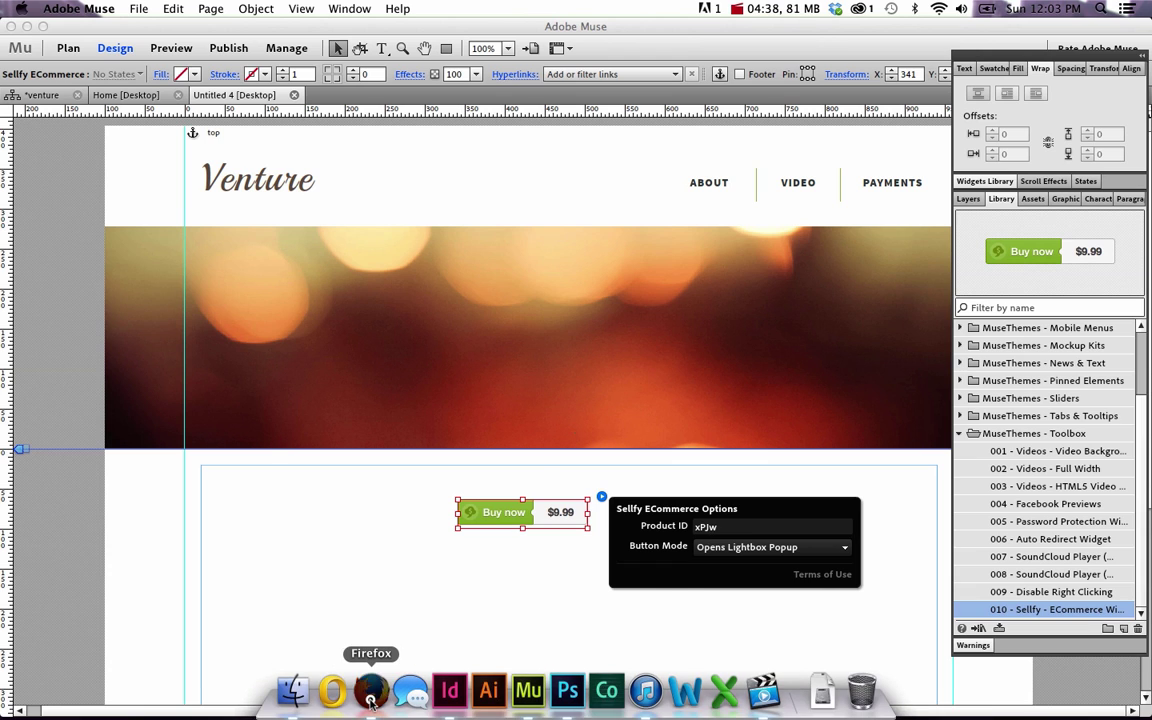
Set the Muse widget's Product ID to 2RGM, taken from Sellify.
{"action": "left_click", "coordinate": [368, 684]}
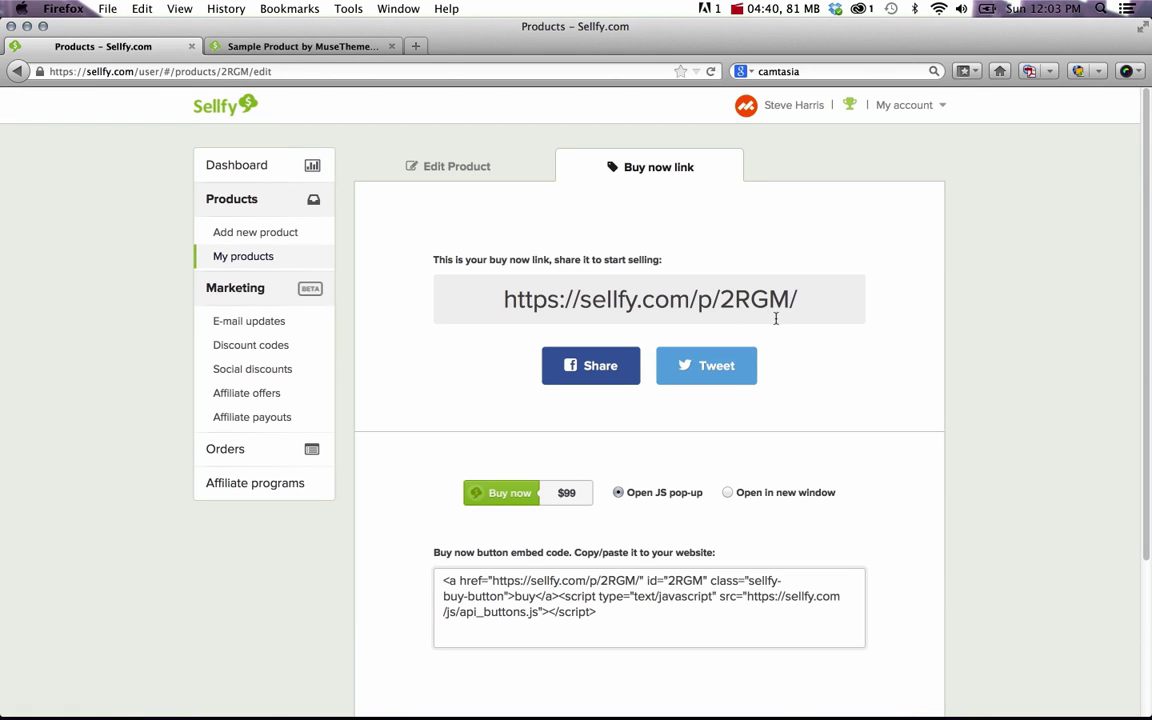
{"action": "left_click", "coordinate": [532, 688]}
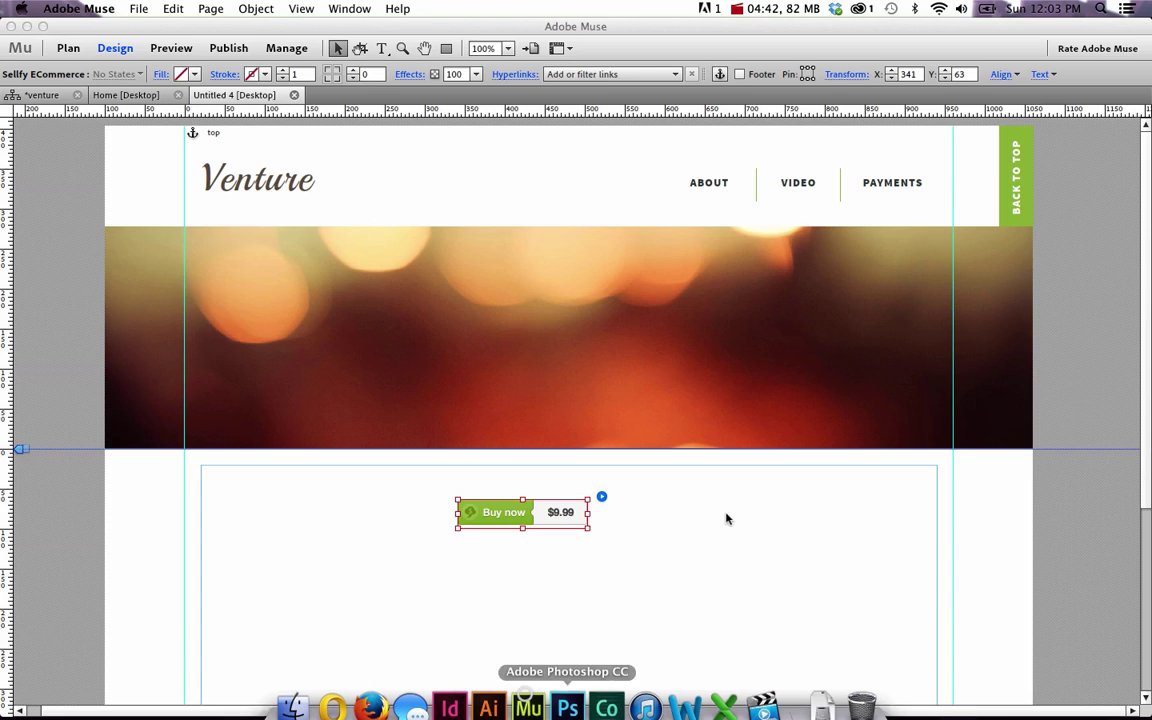
{"action": "left_click", "coordinate": [601, 496]}
{"action": "type", "text": "2RGM"}
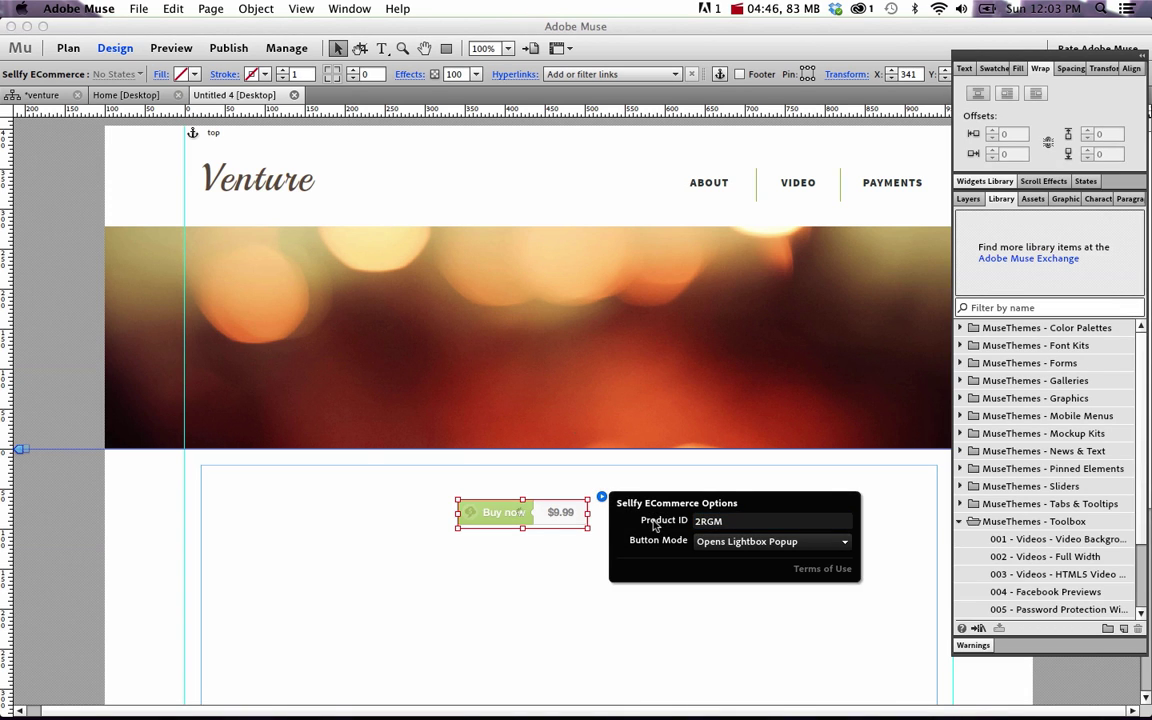
{"action": "left_click", "coordinate": [776, 533]}
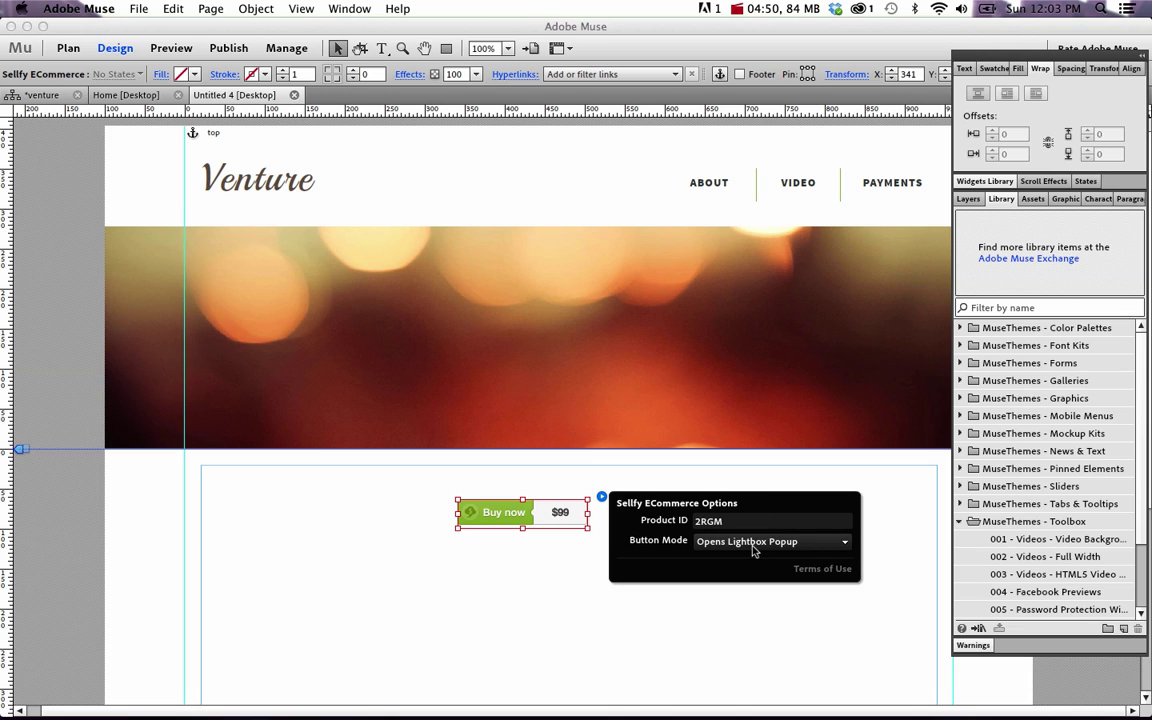
Keep the Opens Lightbox Popup mode and centre the Buy now widget.
{"action": "left_click", "coordinate": [753, 550]}
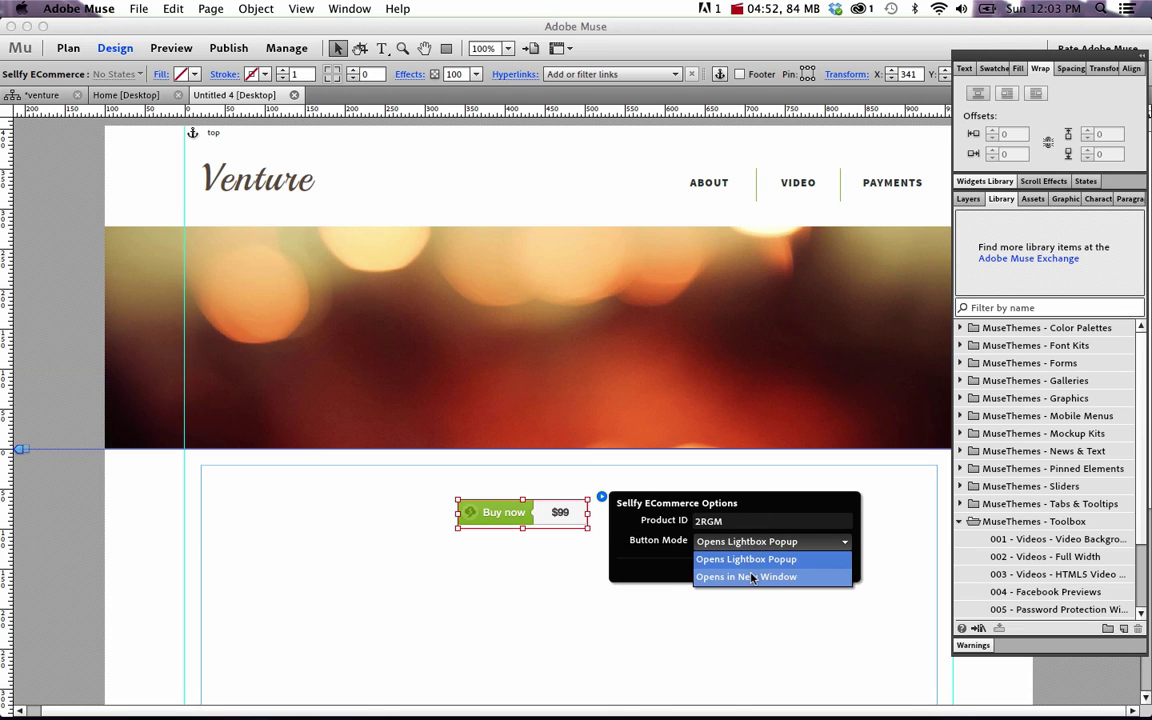
{"action": "left_click", "coordinate": [749, 505]}
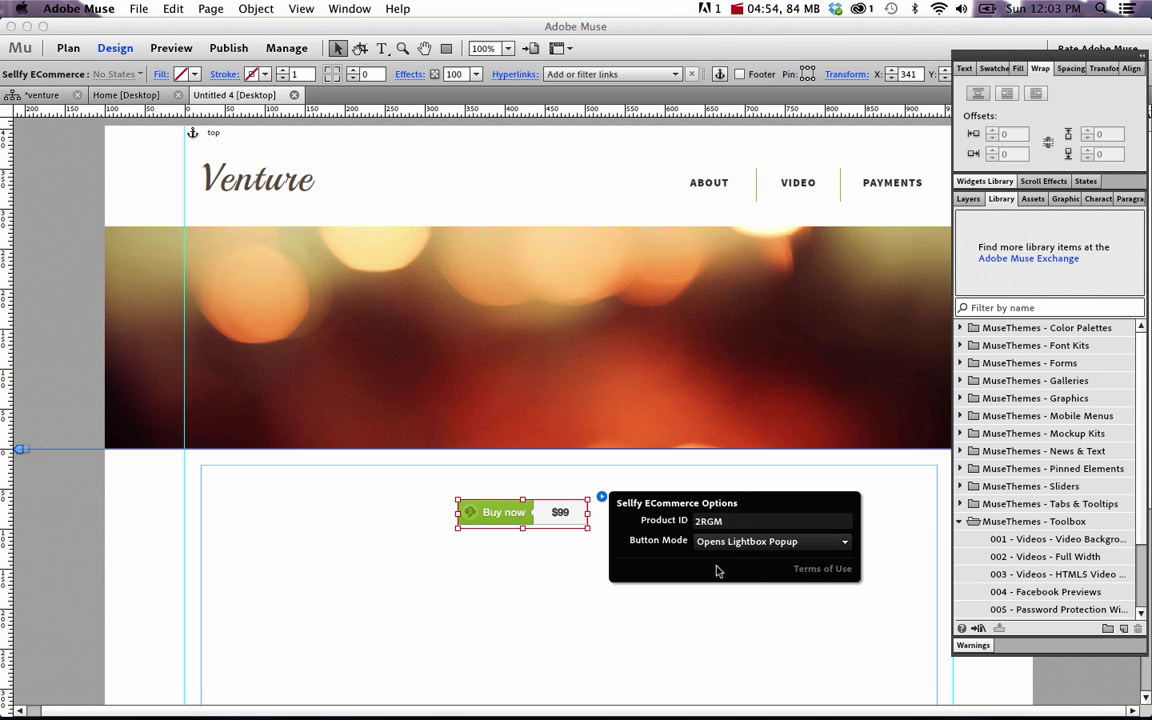
{"action": "left_click_drag", "start_coordinate": [529, 514], "coordinate": [574, 506]}
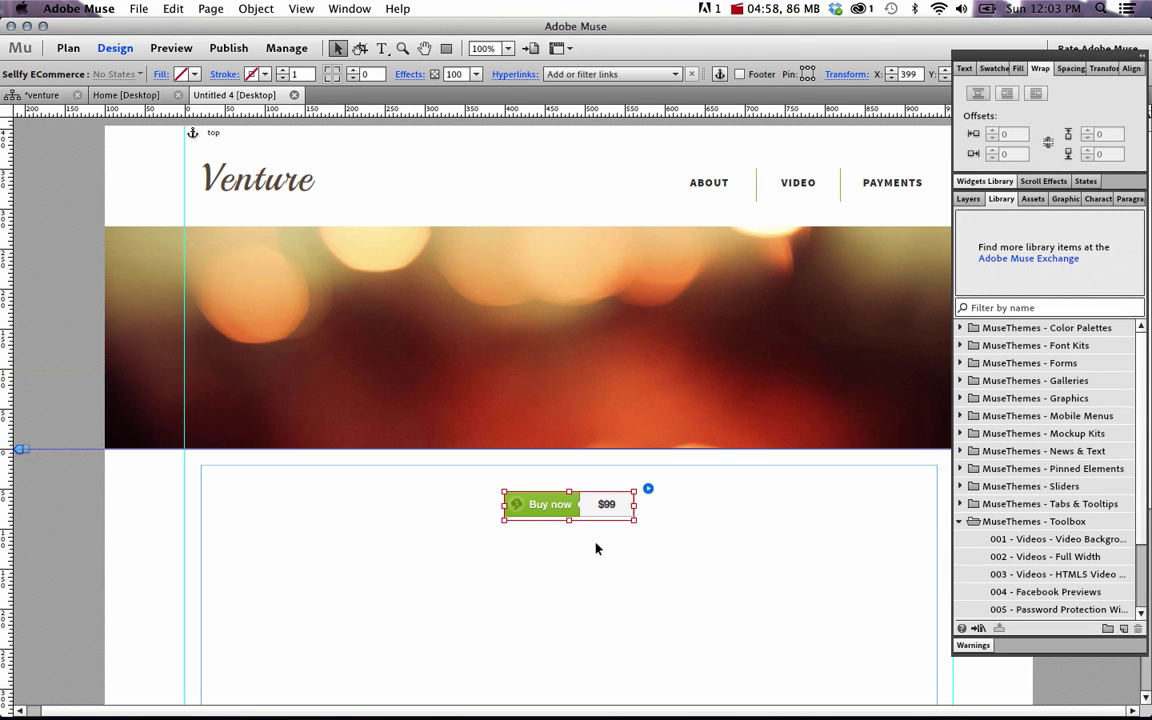
Preview the page in Firefox and test the $99 checkout, then close PayPal and the popup.
{"action": "left_click", "coordinate": [595, 547]}
{"action": "left_click", "coordinate": [139, 8]}
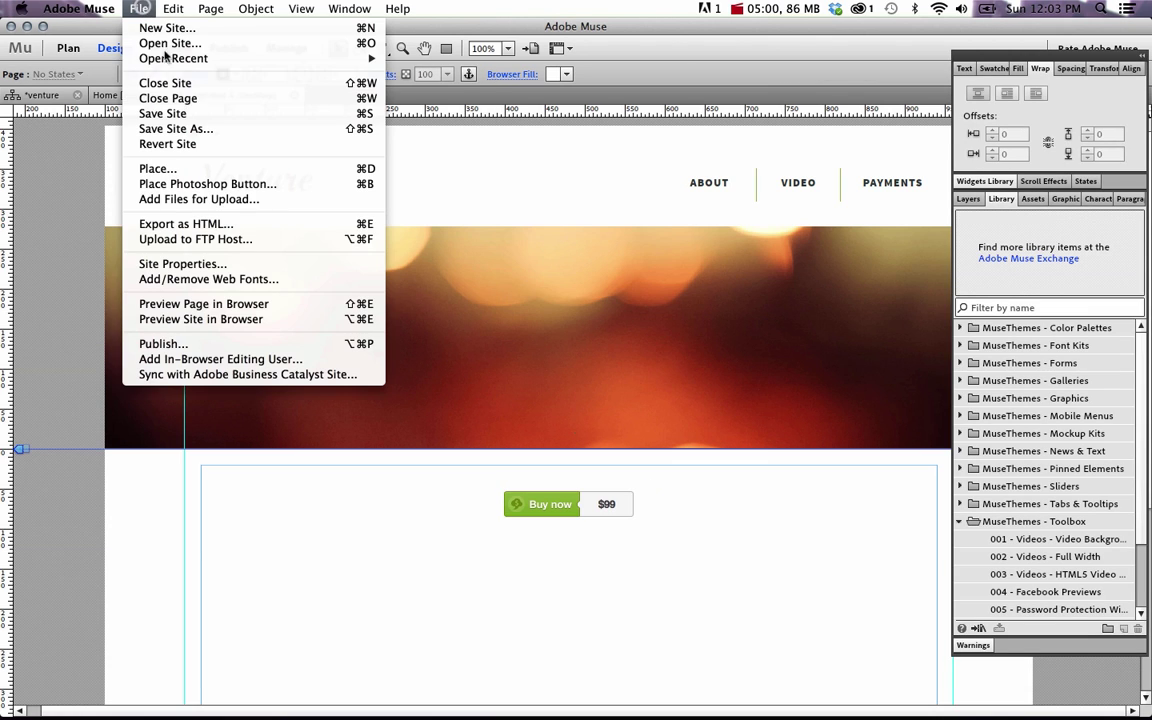
{"action": "left_click", "coordinate": [208, 303]}
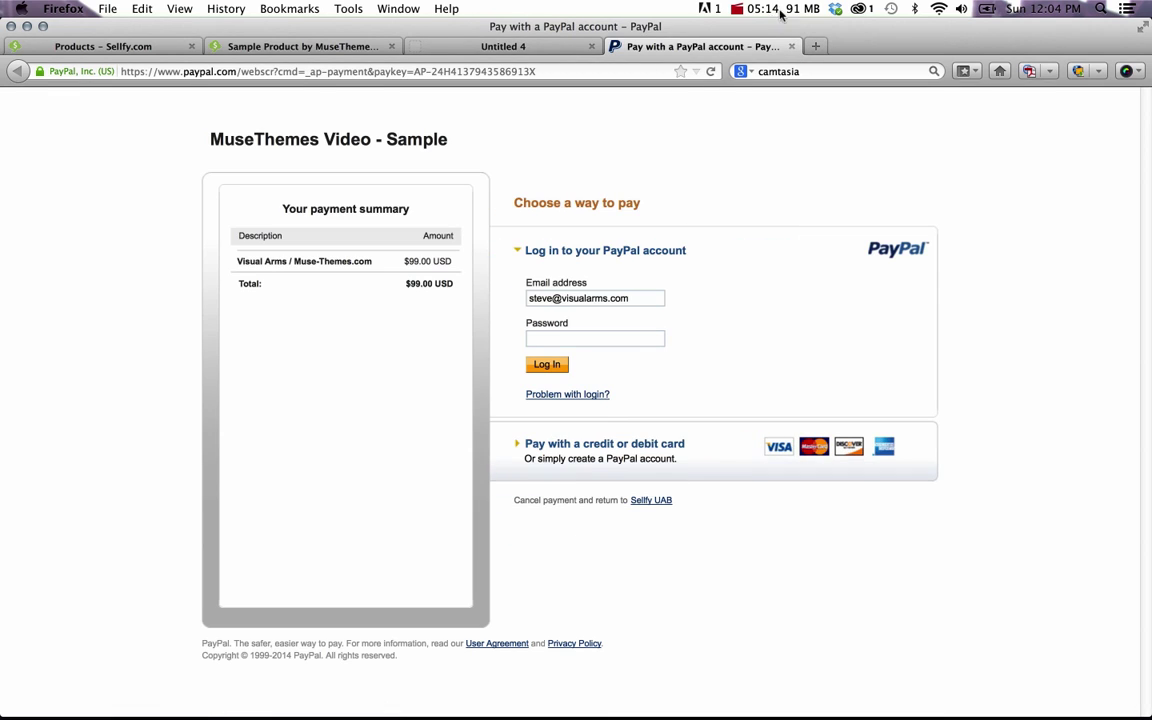
{"action": "left_click", "coordinate": [791, 46]}
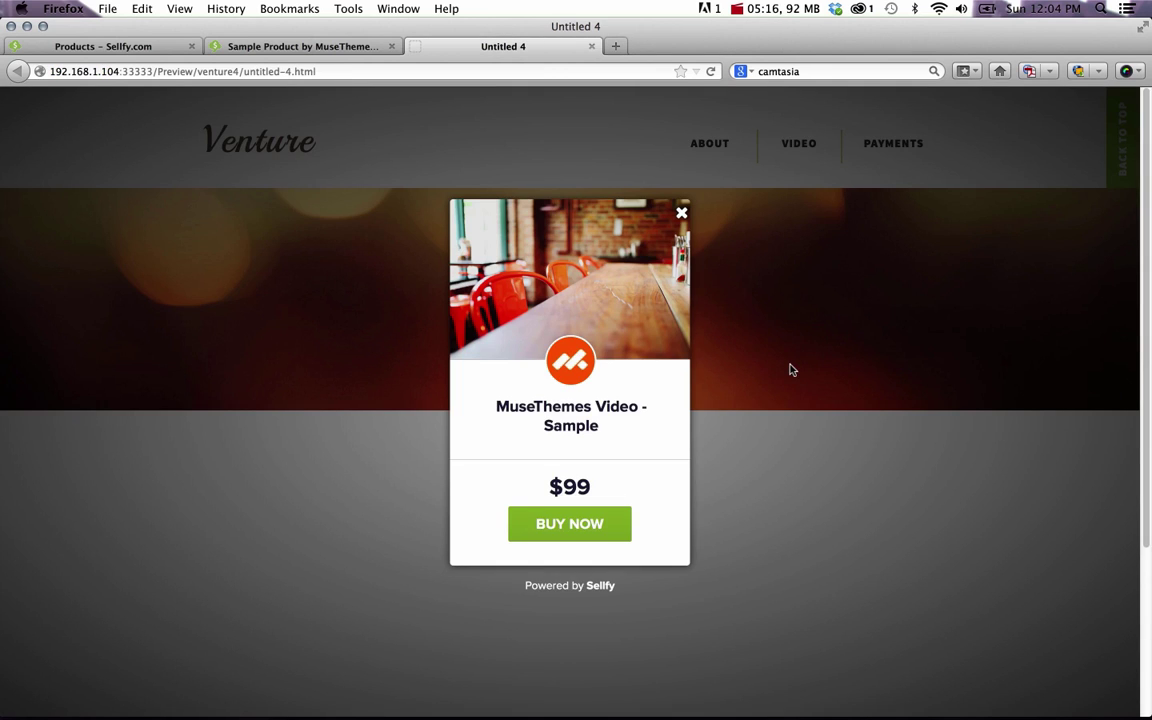
{"action": "left_click", "coordinate": [682, 213]}
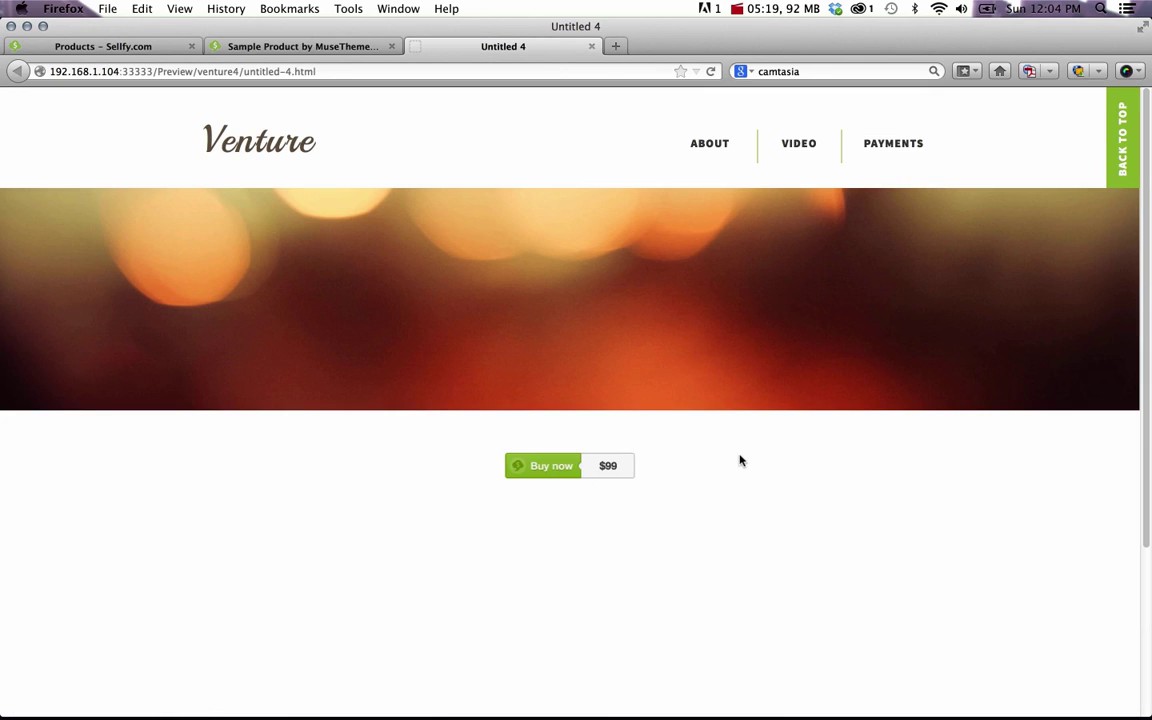
Switch back to Muse and select the $99 Buy now widget on Untitled 4.
{"action": "mouse_move", "coordinate": [411, 700]}
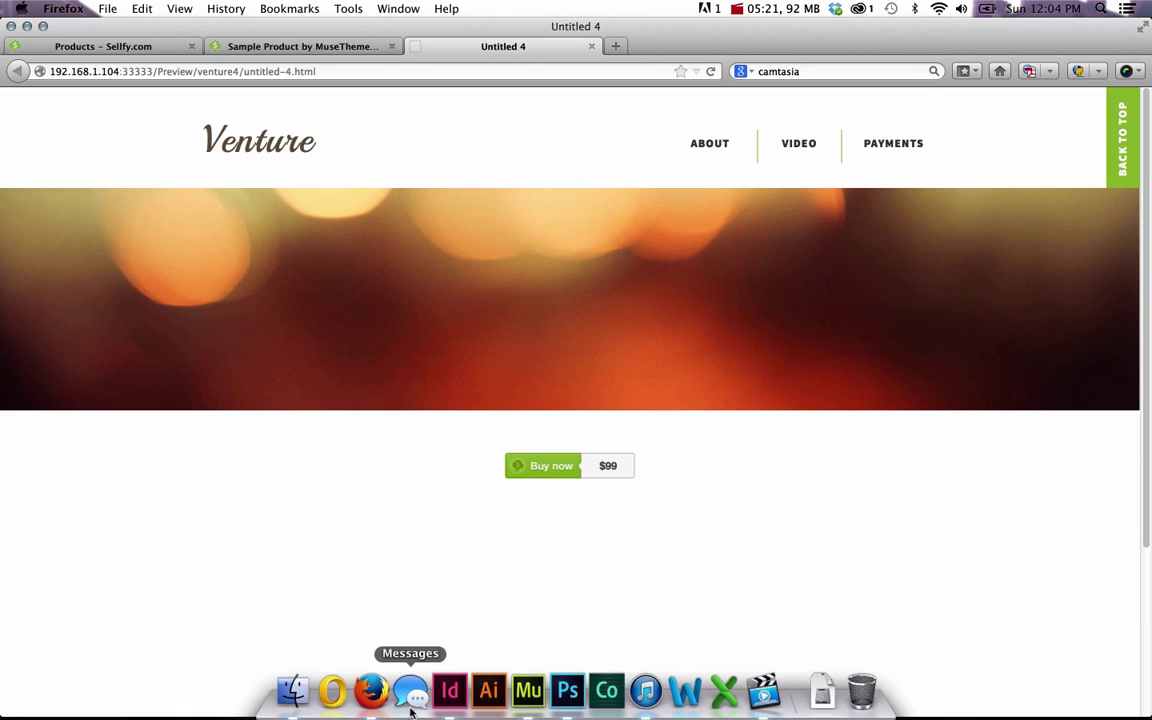
{"action": "left_click", "coordinate": [516, 692]}
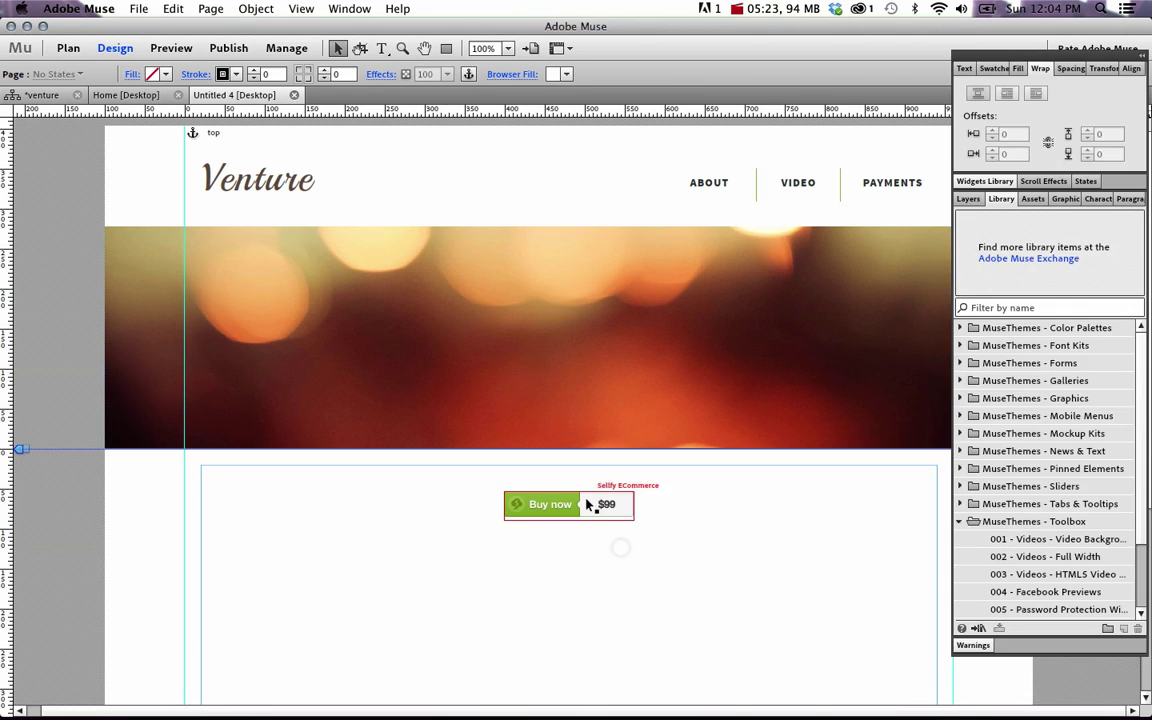
{"action": "left_click", "coordinate": [589, 517]}
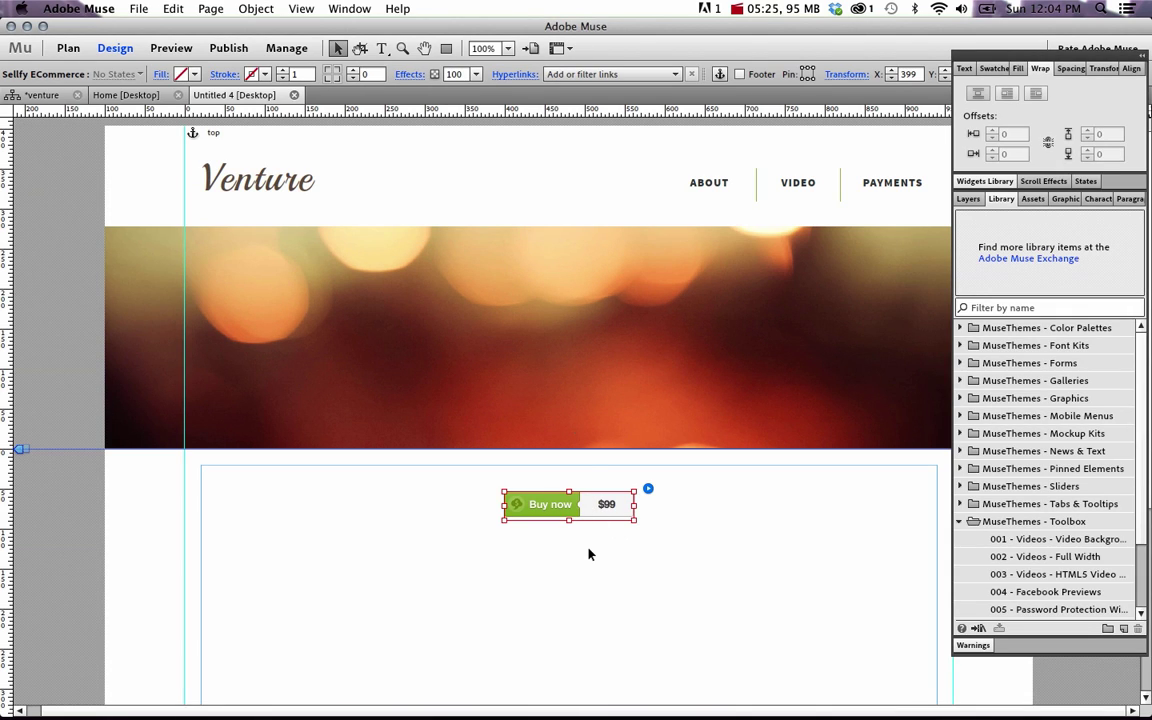